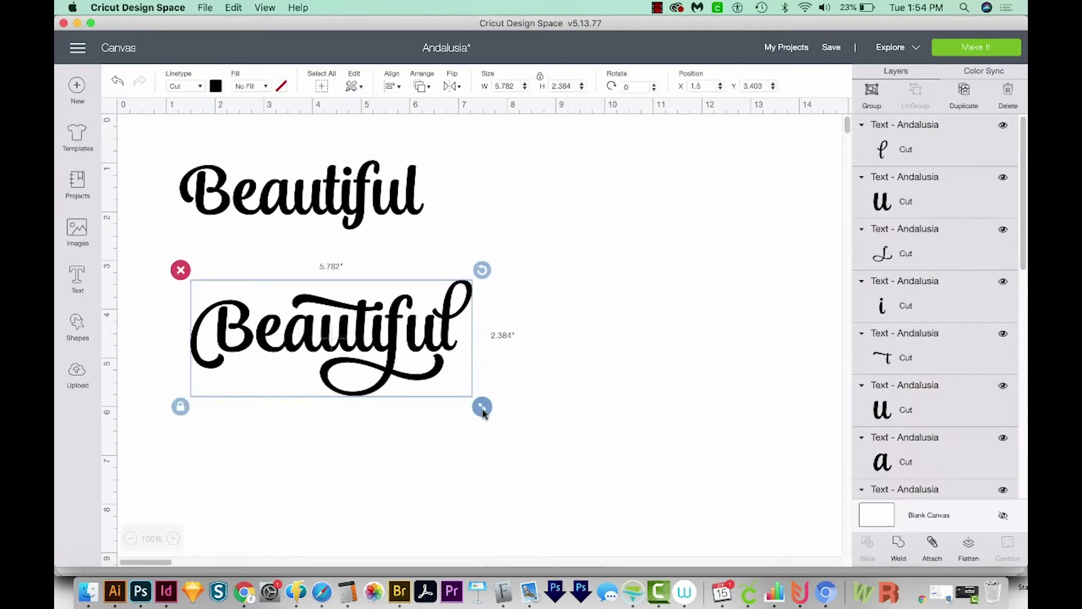
Step: Scale up the swash 'Beautiful' and position it to the right of the plain Andalusia word
drag(483, 405, 529, 457)
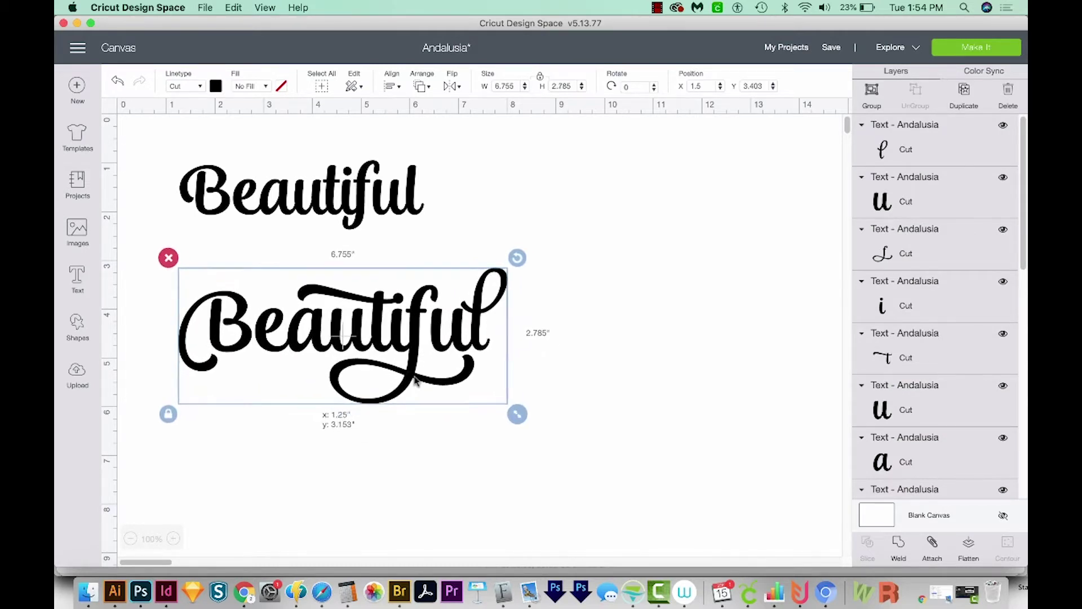
drag(432, 394, 413, 374)
click(463, 411)
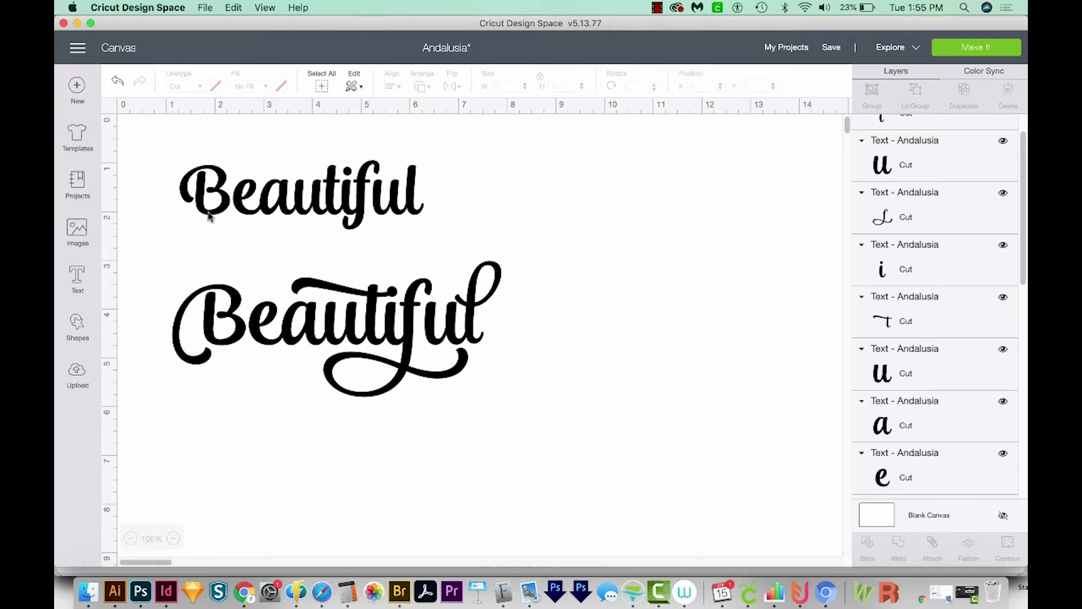
click(309, 216)
click(549, 207)
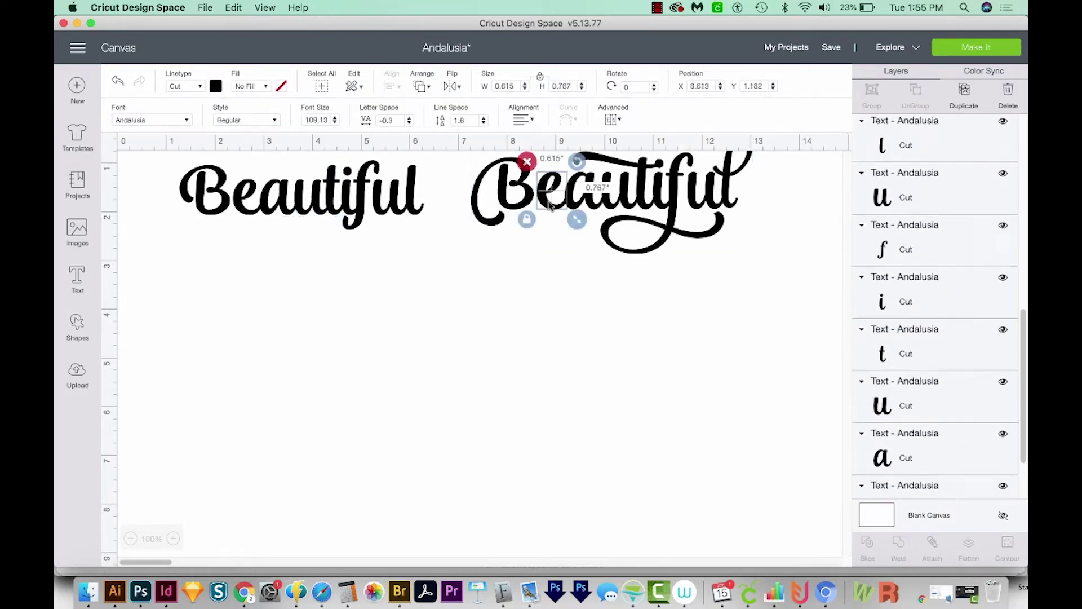
click(514, 266)
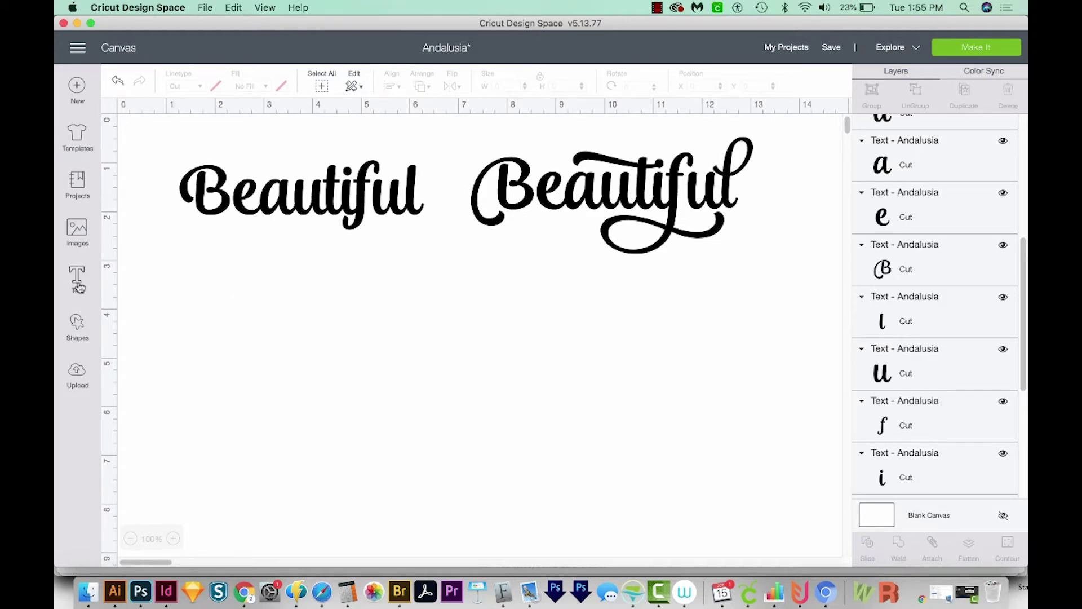
Step: Type a third 'Beautiful', set it to the system font Andalusia, and place it below the pair
click(76, 277)
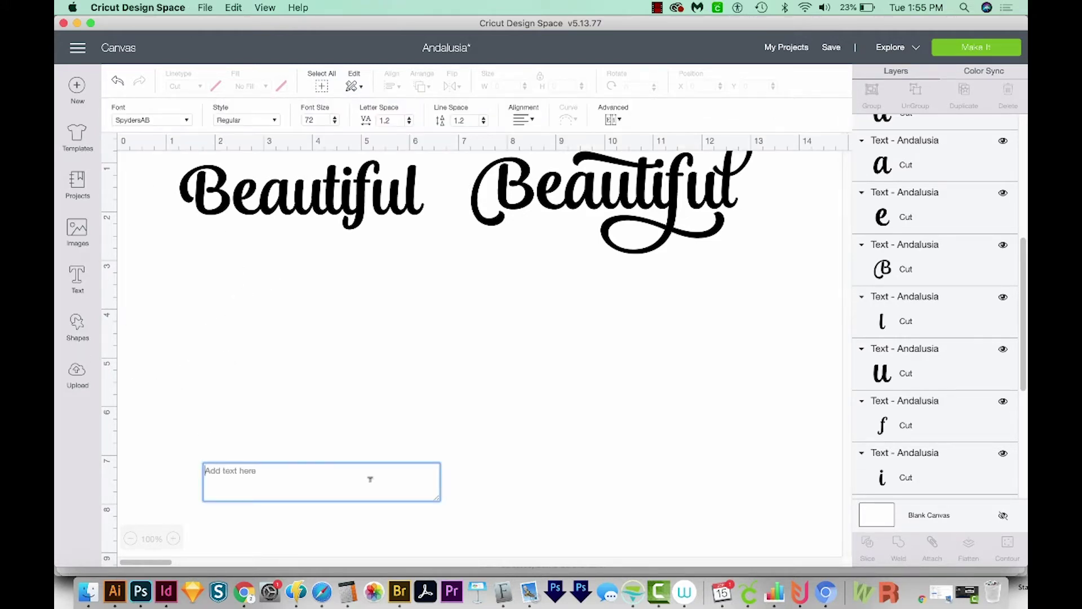
text(Beautiful)
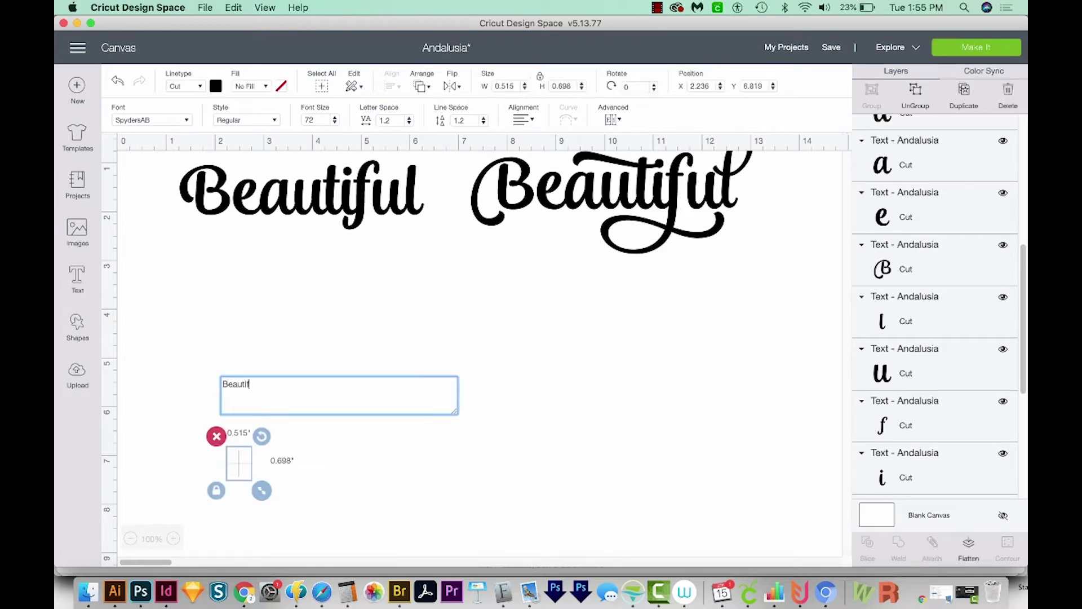
double_click(298, 386)
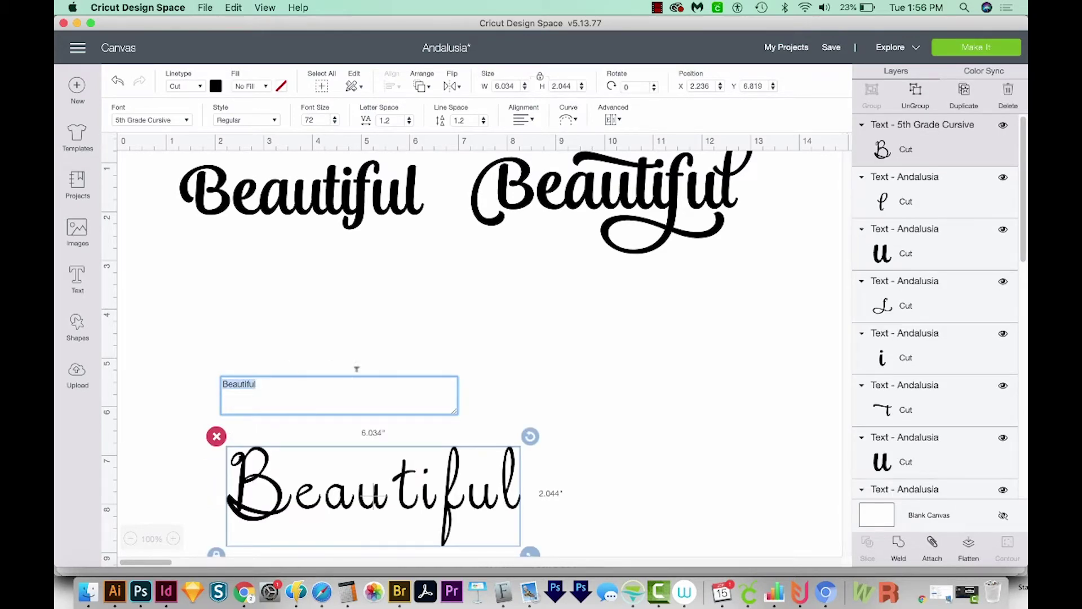
click(162, 119)
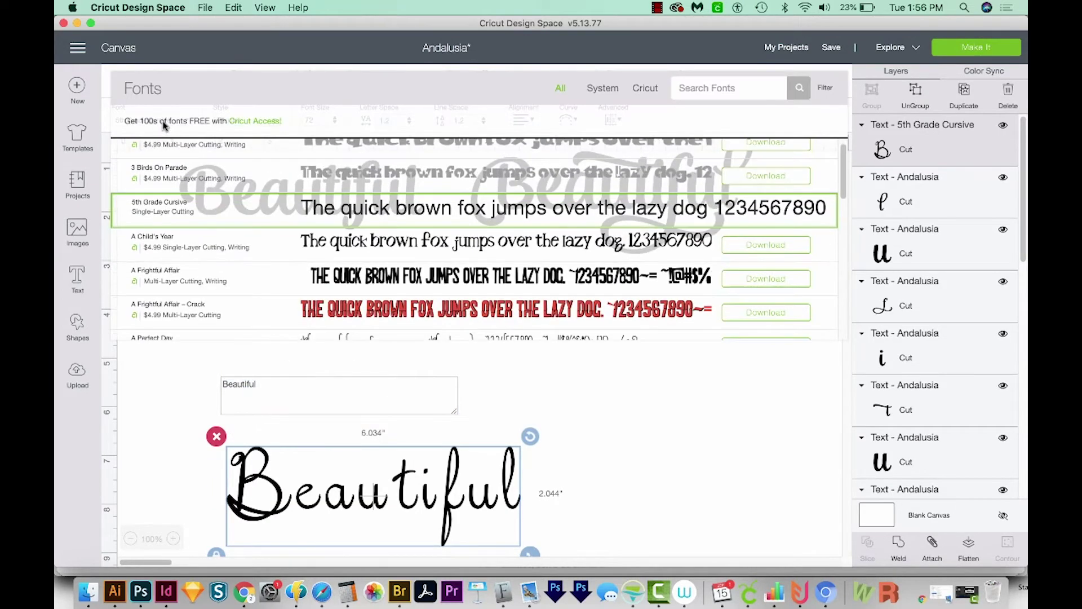
click(611, 93)
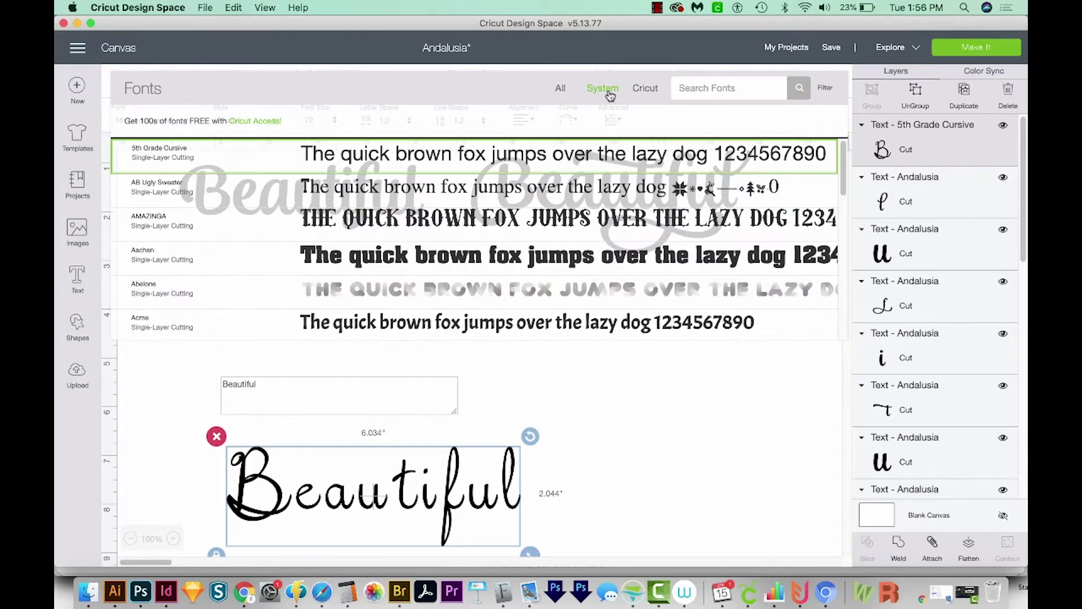
click(716, 80)
text(anda)
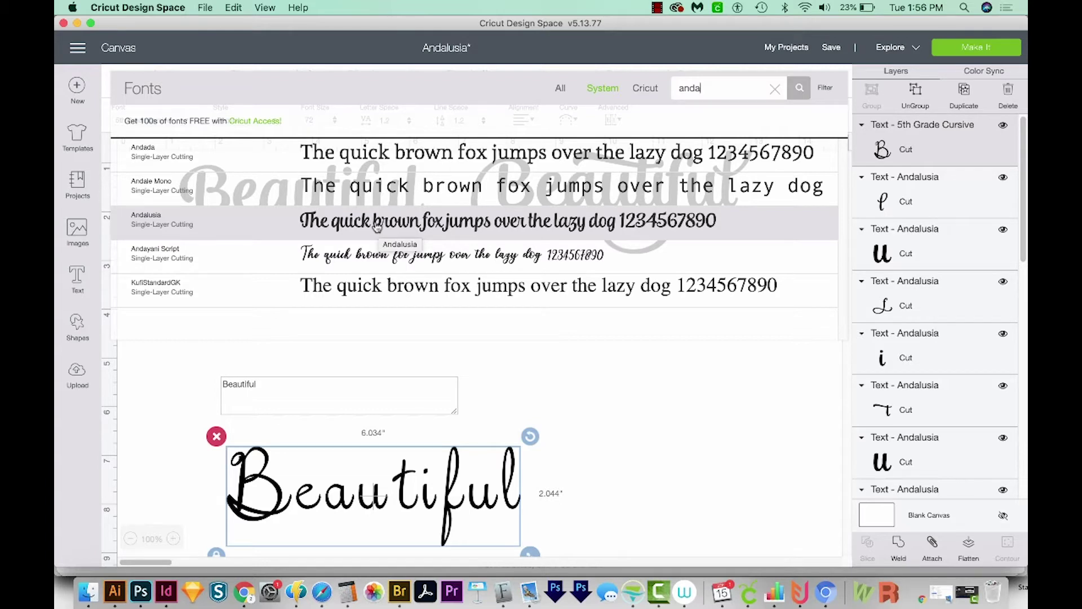
click(377, 226)
drag(316, 479, 272, 331)
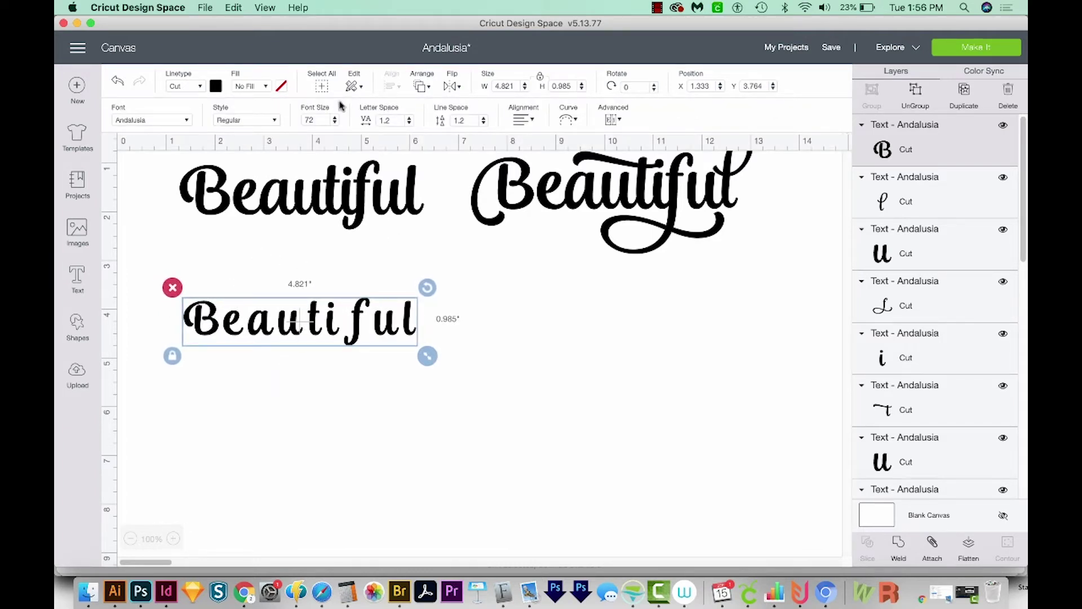
Step: Drop the new word's letter space to 0, then -0.6, and stretch it to about 5.4 inches wide
drag(396, 114, 367, 121)
text(0)
key(Return)
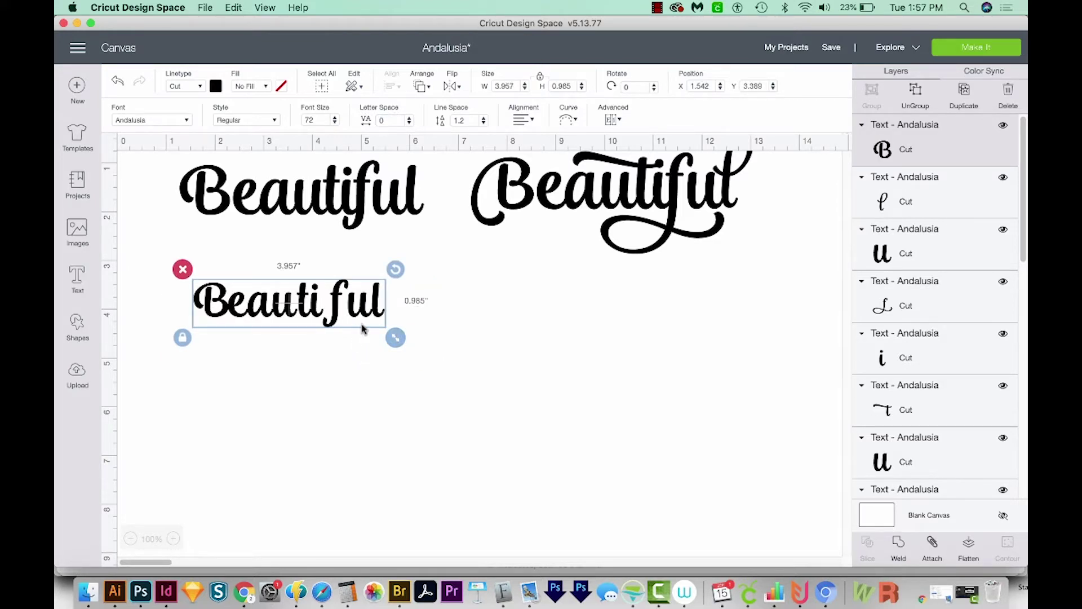
click(410, 123)
click(410, 124)
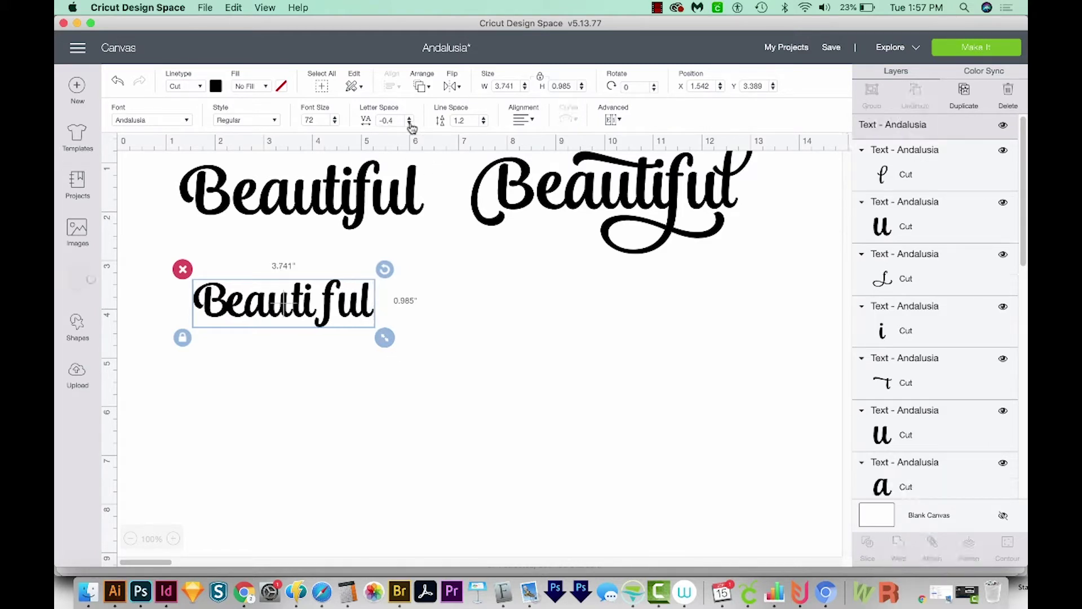
click(410, 124)
click(410, 124)
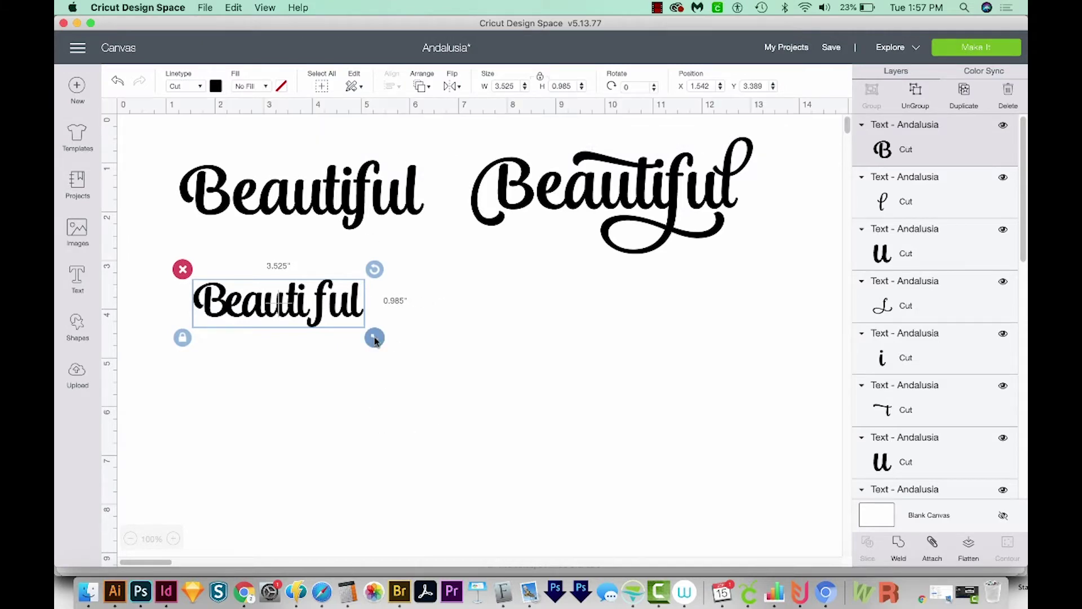
drag(375, 337, 465, 397)
drag(341, 340, 318, 332)
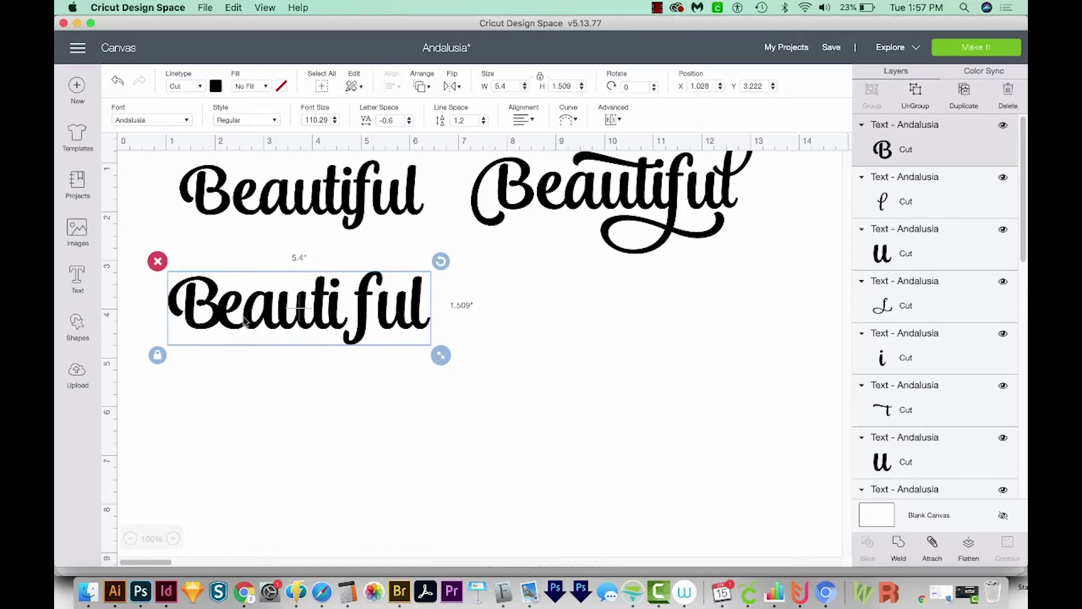
Step: Duplicate the lower 'Beautiful' and place the copy to its right
key(super+c)
key(super+v)
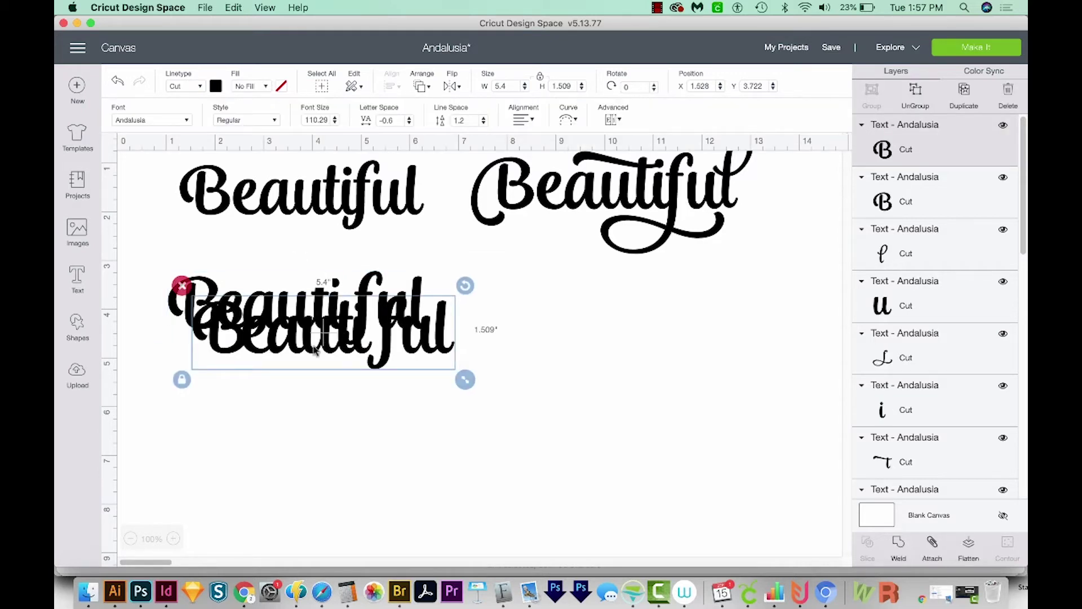
mouse_move(350, 359)
mouse_down()
mouse_move(448, 369)
mouse_move(487, 346)
mouse_up()
Step: Ungroup the lower-left 'Beautiful' into letters and nudge the B with the arrow keys
click(314, 328)
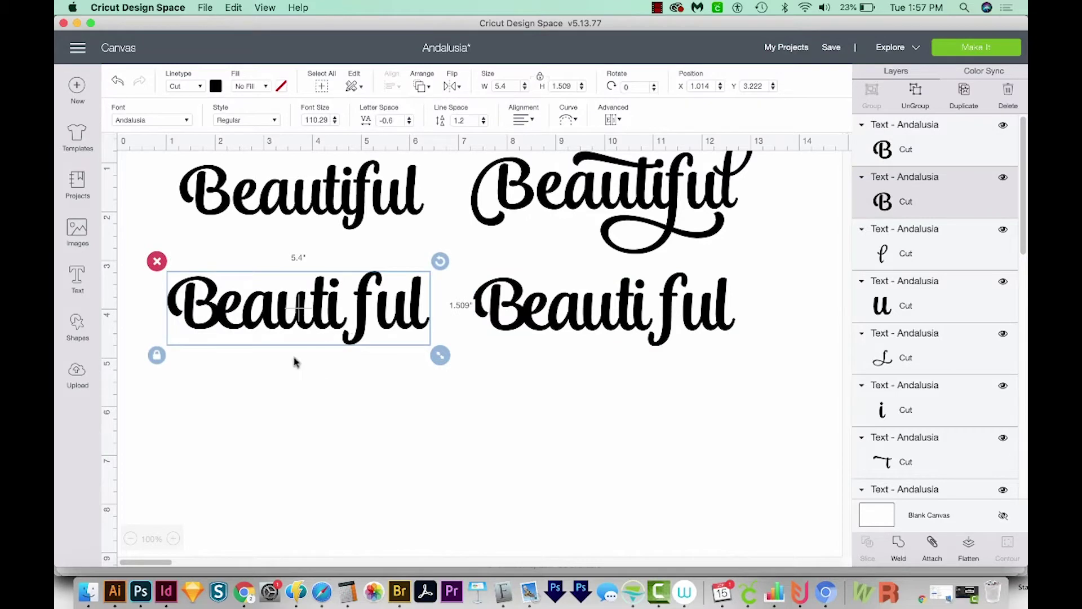
click(612, 120)
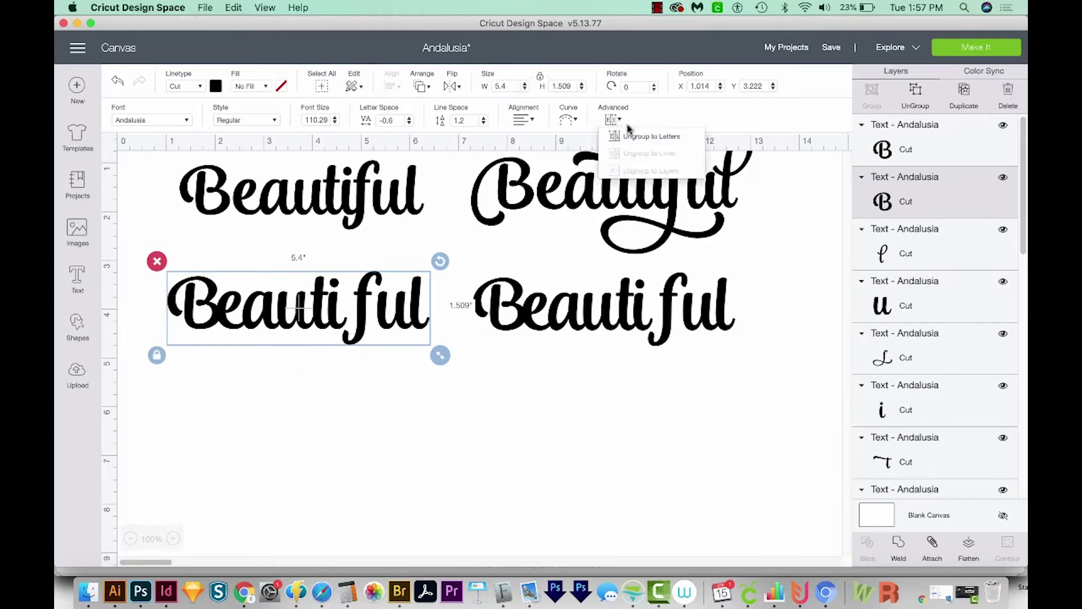
click(627, 138)
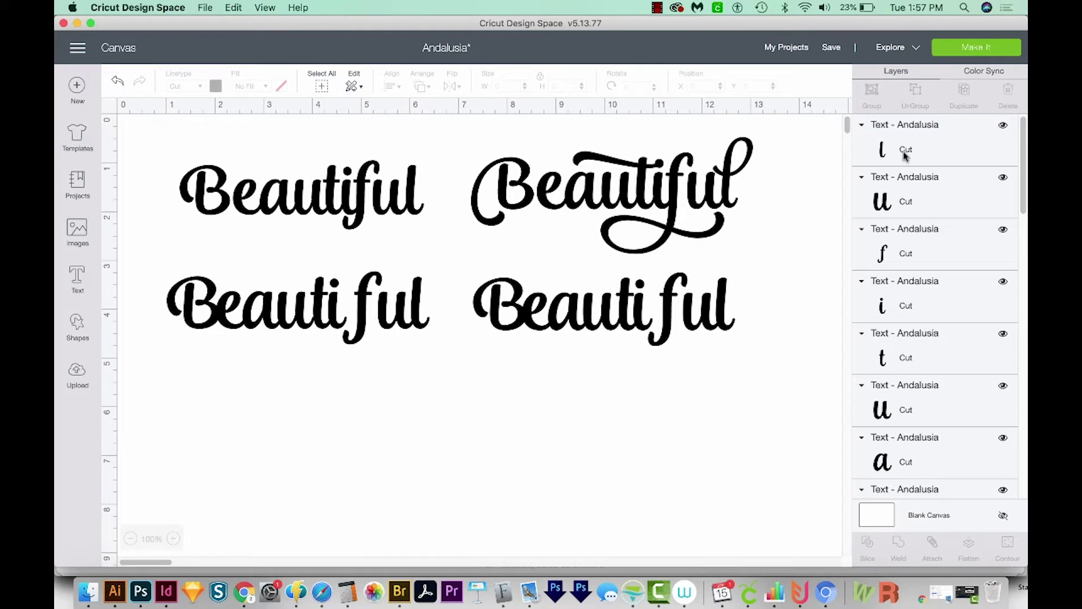
click(211, 327)
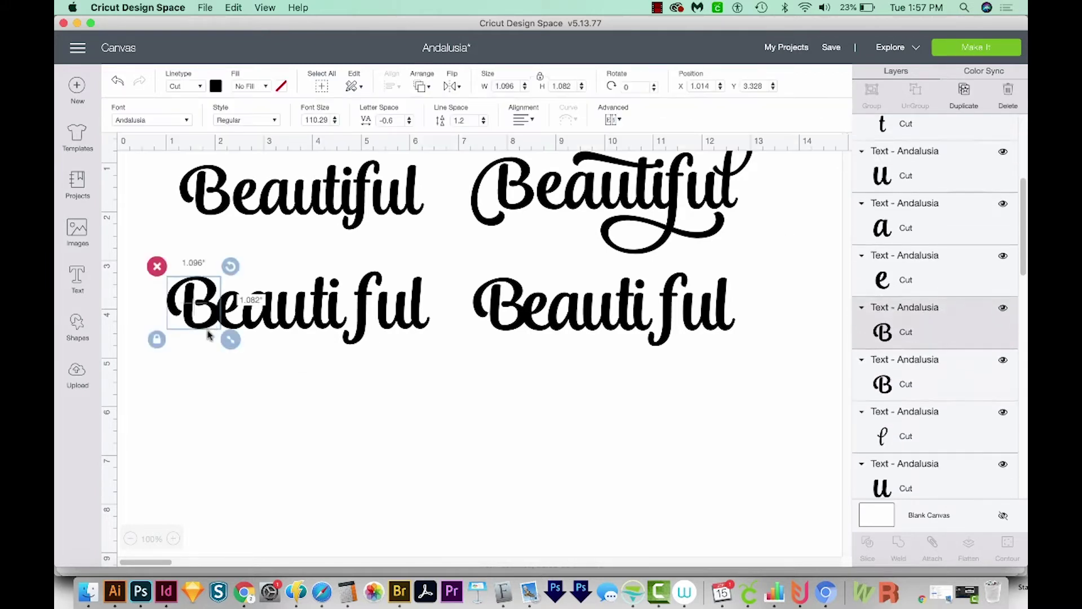
key(Left)
key(Left)
key(Left)
key(Right)
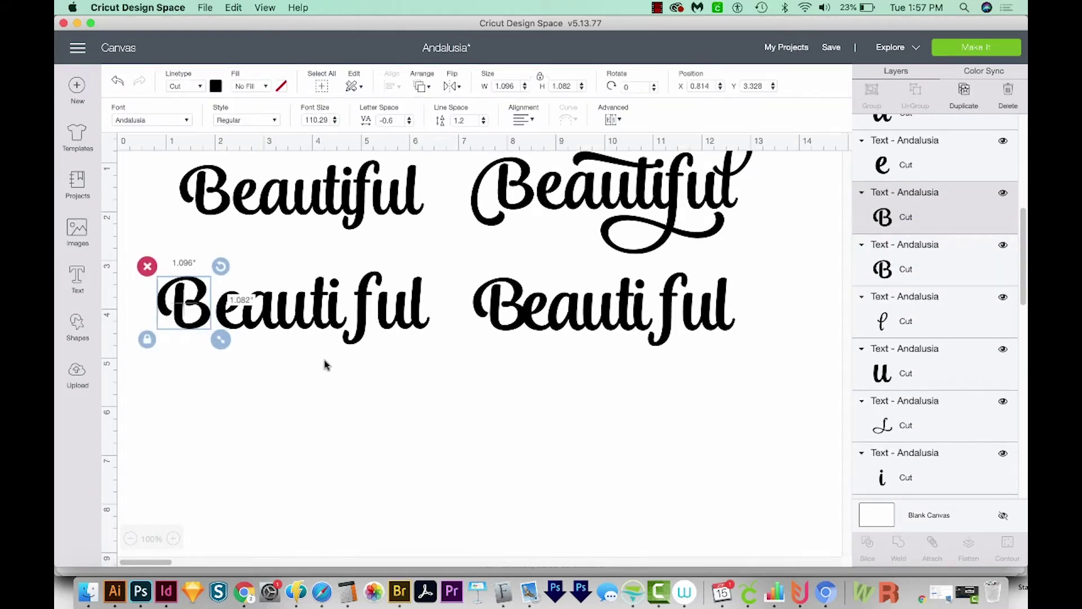
key(Right)
key(Left)
Step: Select the letters 'tful' together and nudge them into position
click(321, 315)
drag(437, 259, 323, 370)
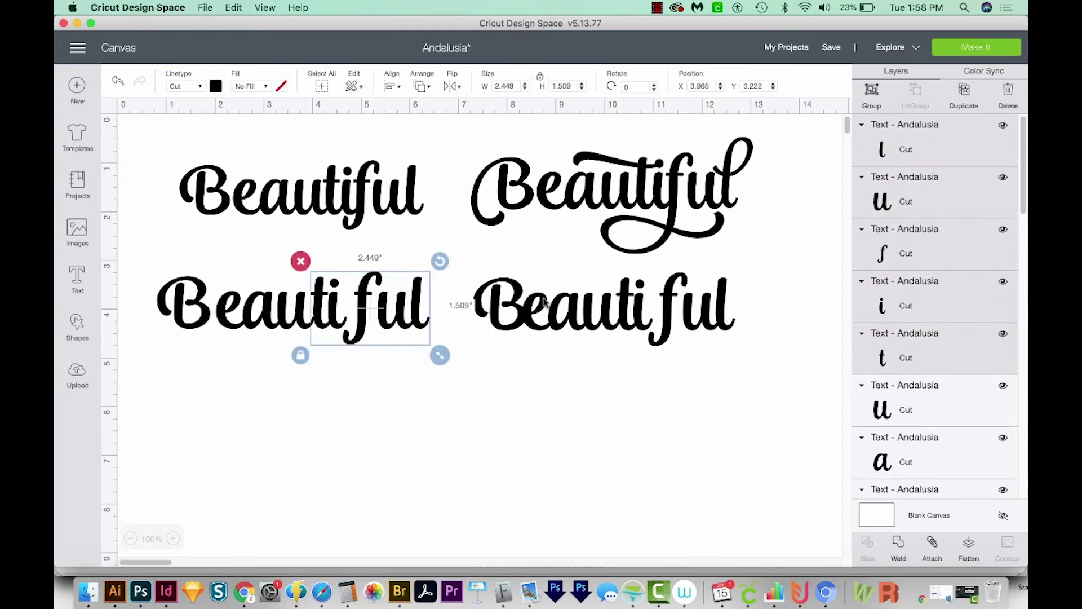
key(Left)
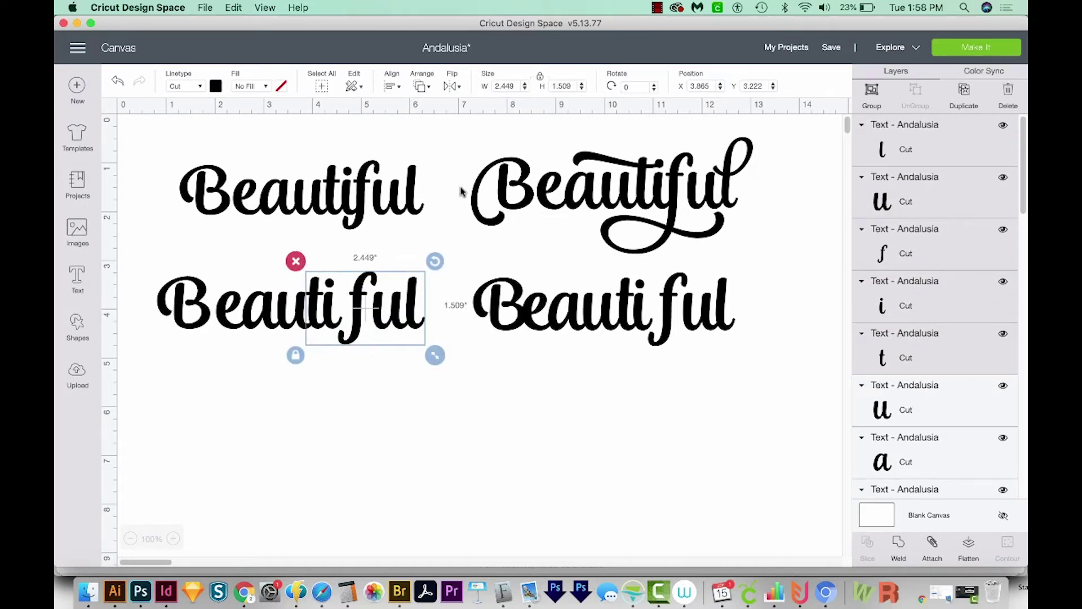
key(Right)
key(Left)
key(Right)
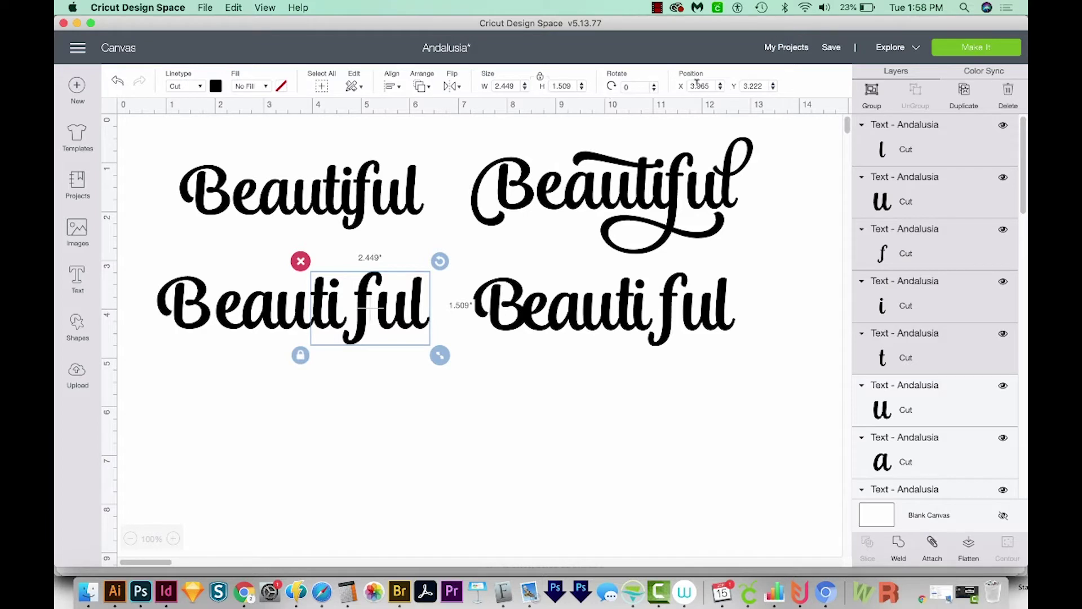
click(701, 84)
text(95)
key(Tab)
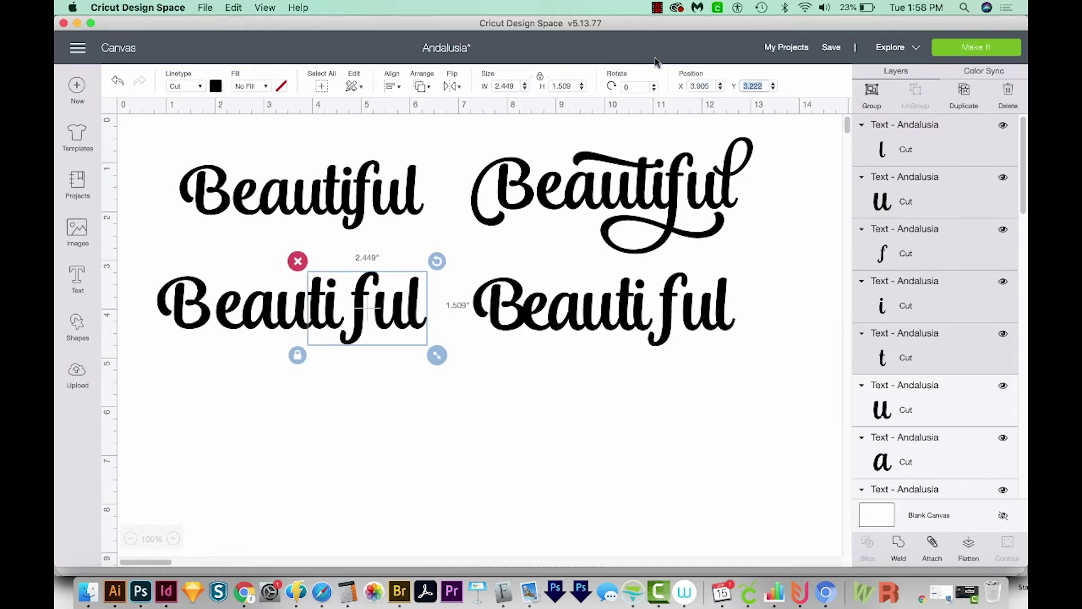
Step: Shift the 'ful' letters left and the B right until the letters touch
click(362, 315)
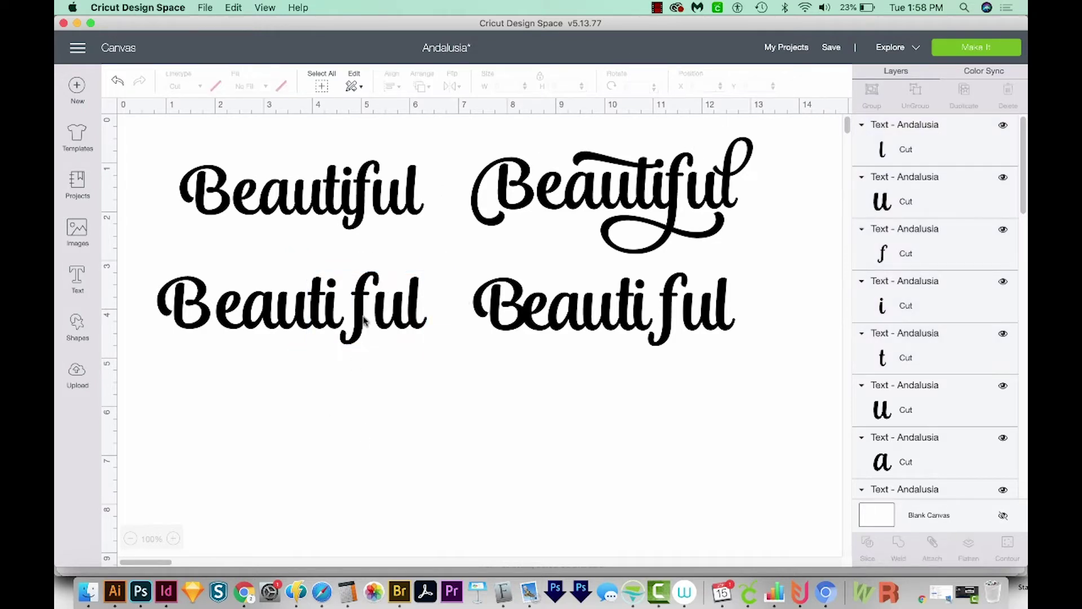
shift+click(391, 331)
shift+click(419, 309)
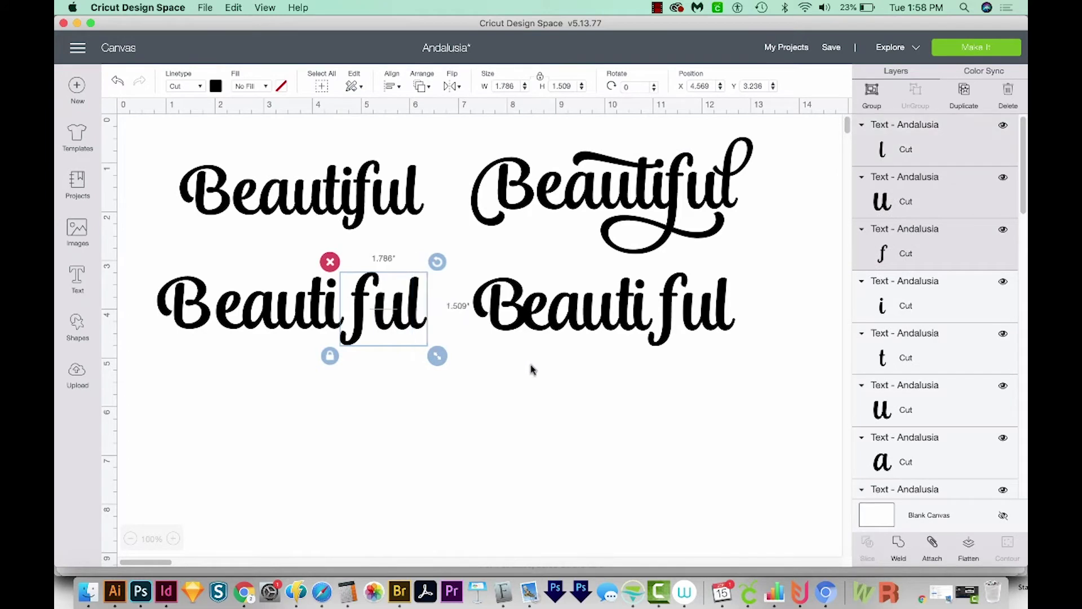
key(Left)
key(Left)
key(Left)
key(Left)
key(Left)
key(Right)
key(Right)
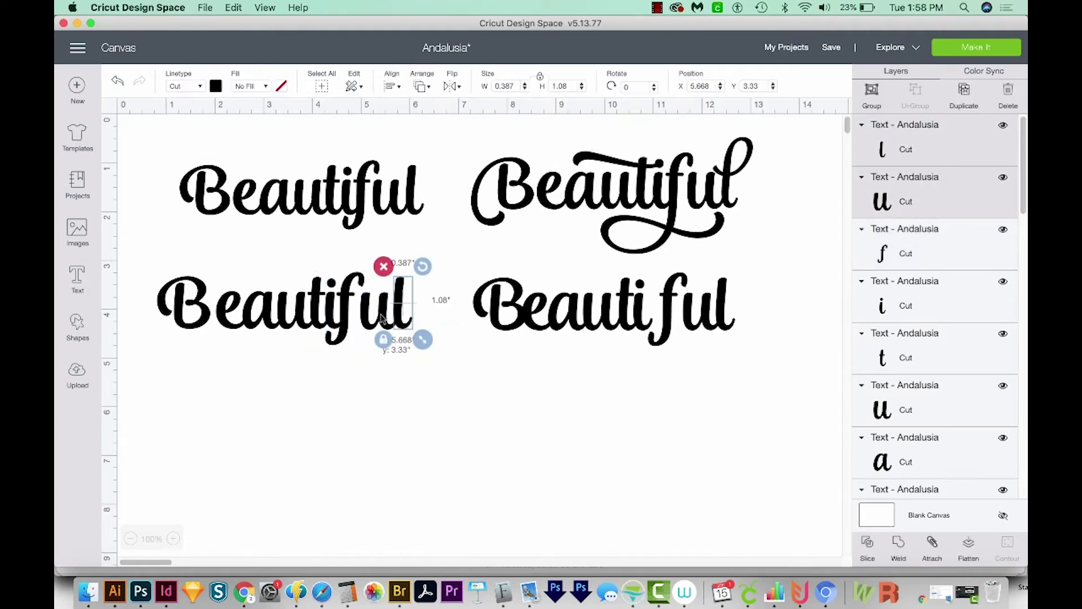
click(186, 332)
key(Right)
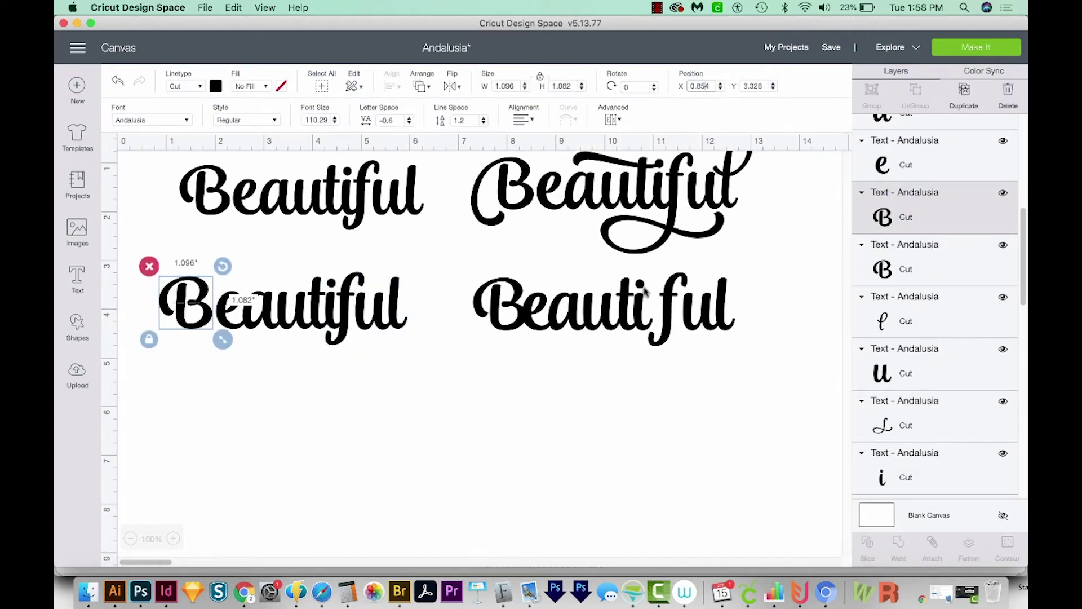
click(320, 356)
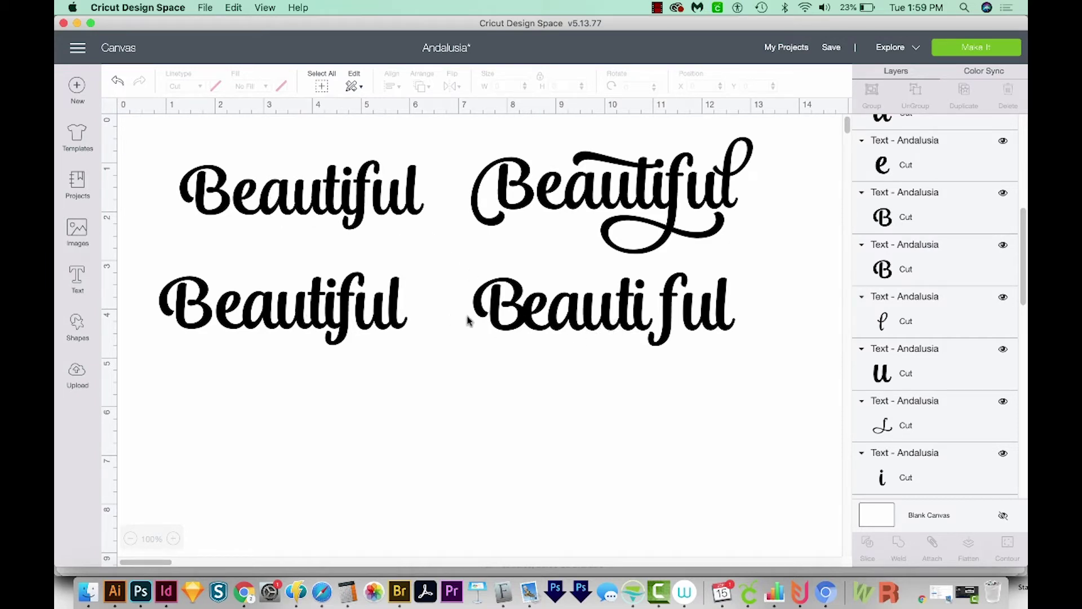
Step: Launch Font Book through Spotlight, search 'andalus' and select Andalusia
key(super+space)
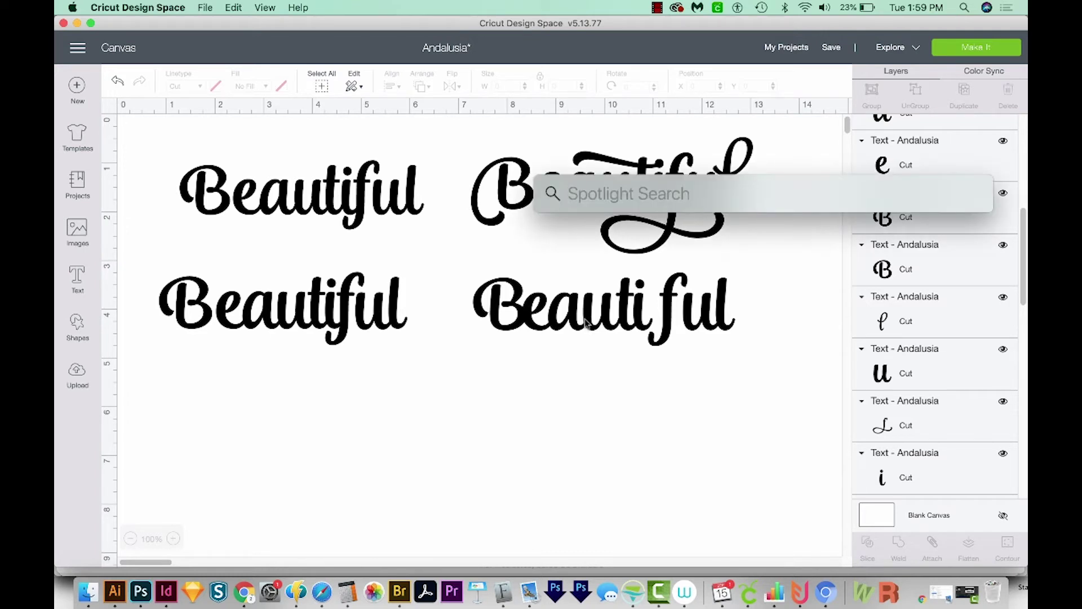
text(font Book)
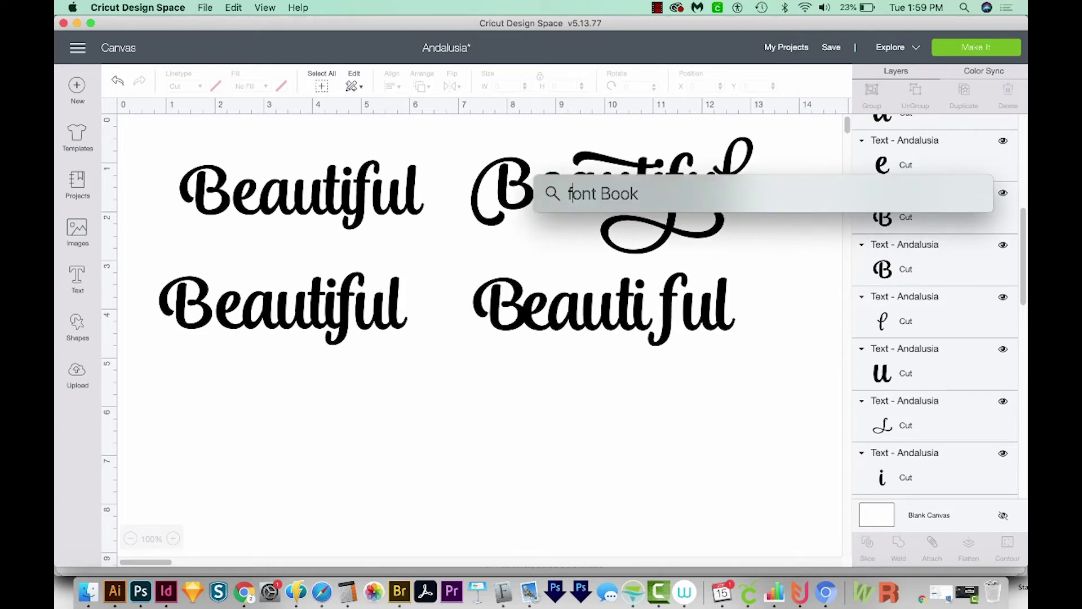
key(Return)
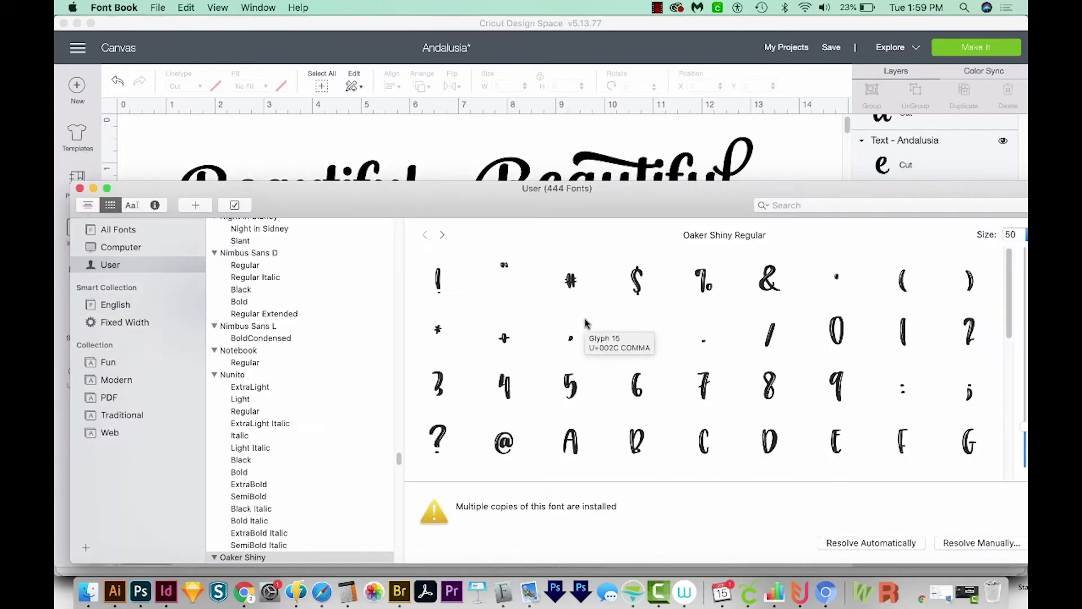
drag(457, 204, 442, 185)
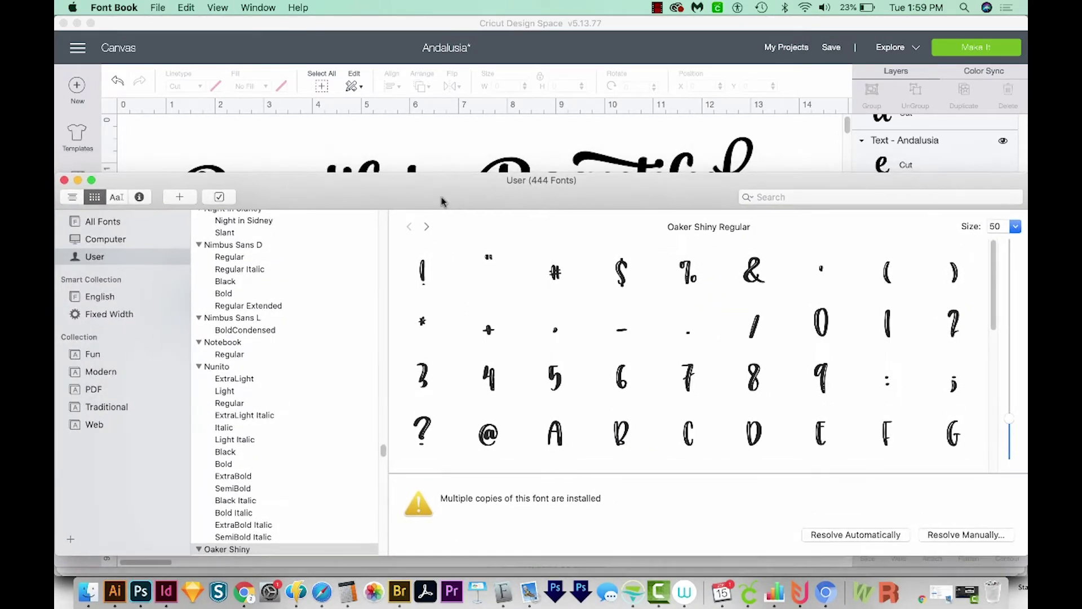
click(790, 195)
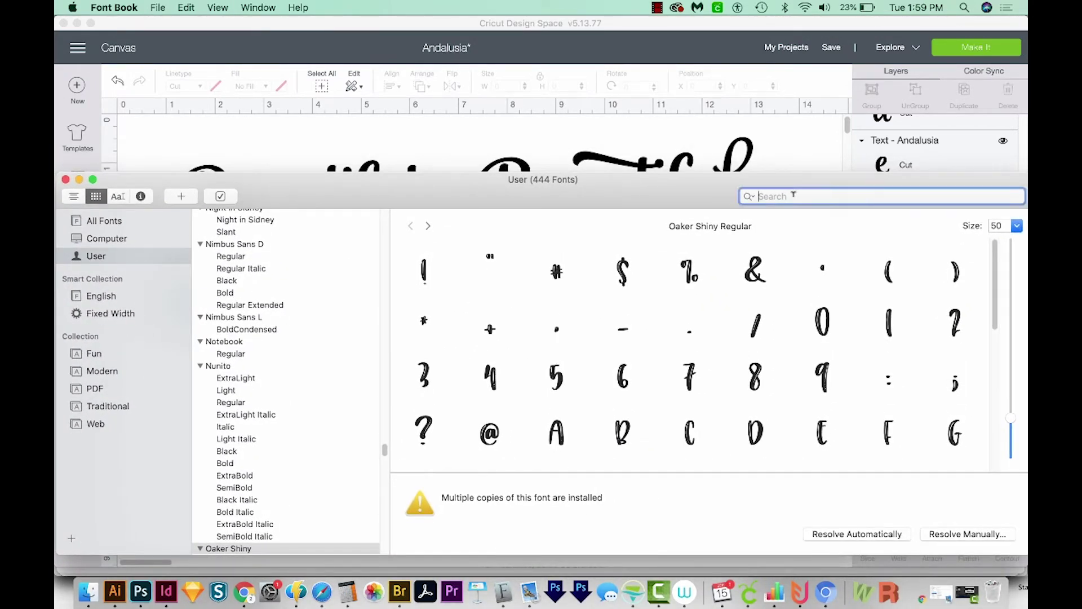
text(andalu)
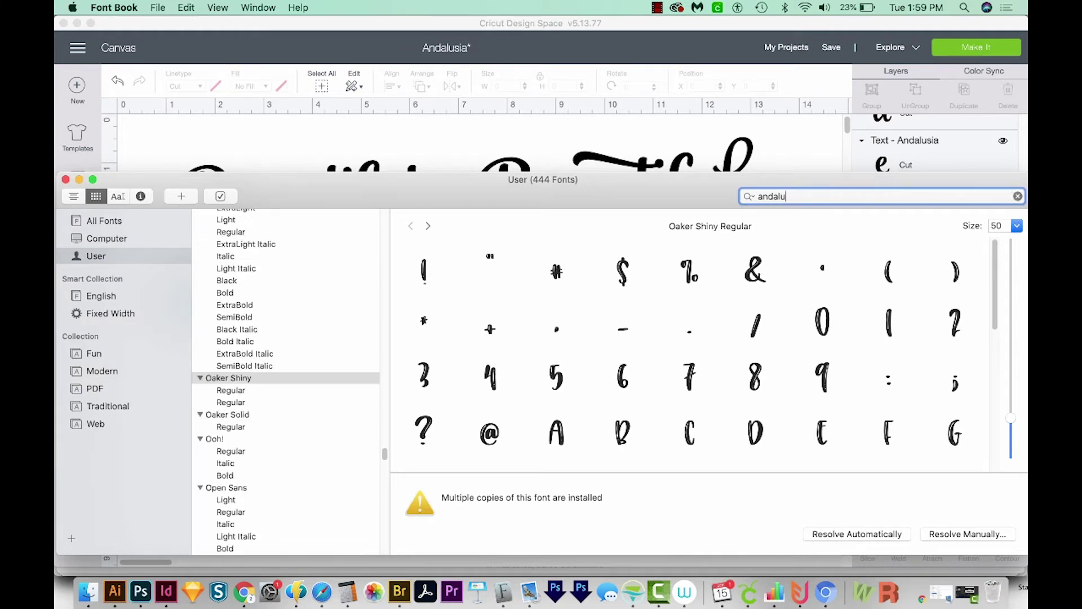
text(s)
click(224, 215)
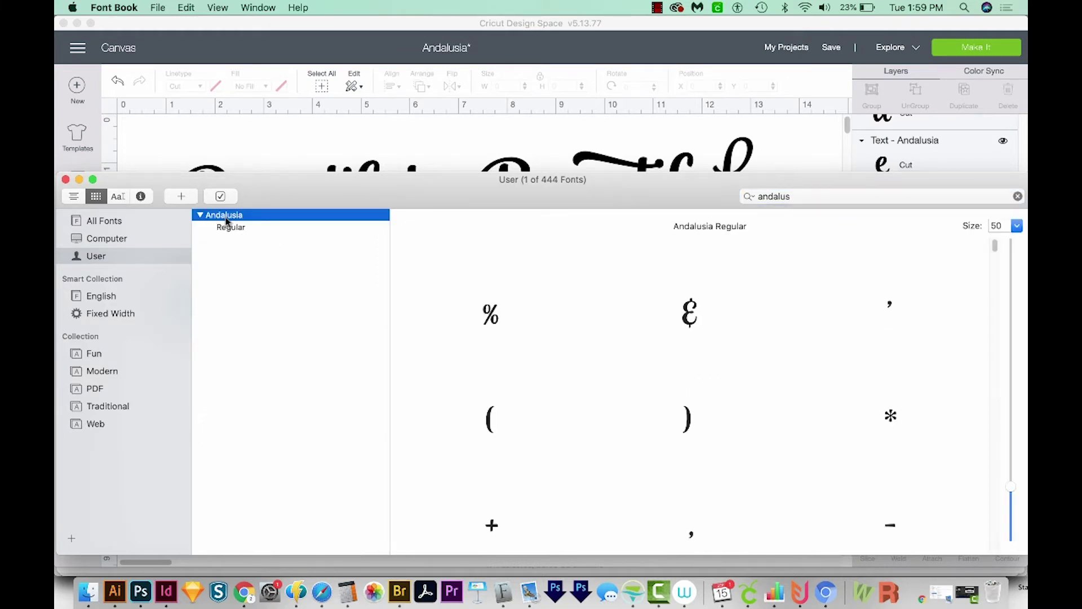
mouse_move(411, 179)
mouse_down()
mouse_move(400, 136)
mouse_move(408, 116)
mouse_up()
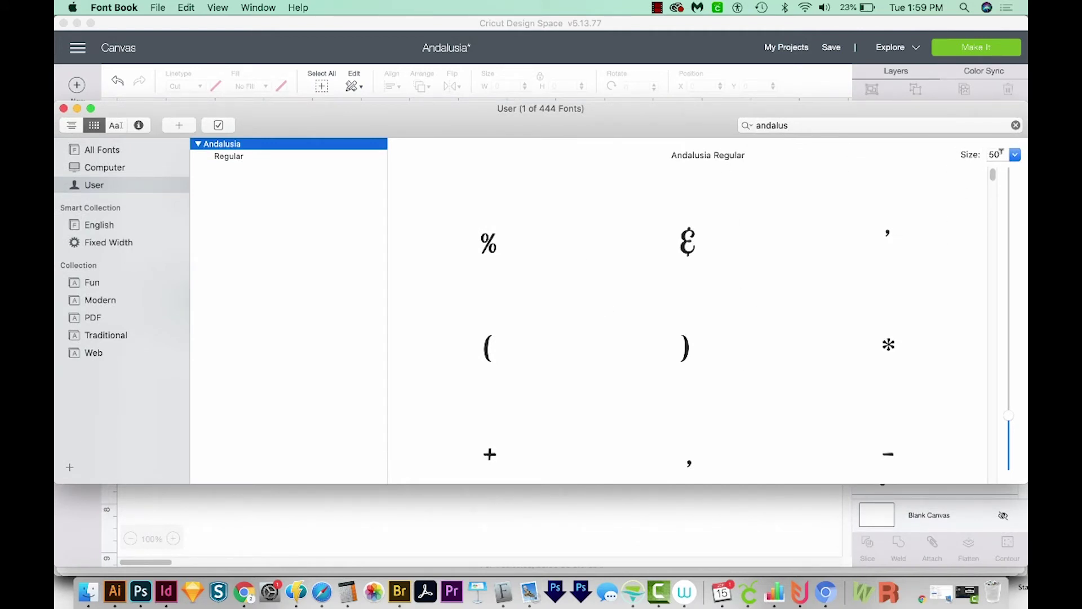
Step: Select the swash capital B in Andalusia's glyph grid
click(1015, 155)
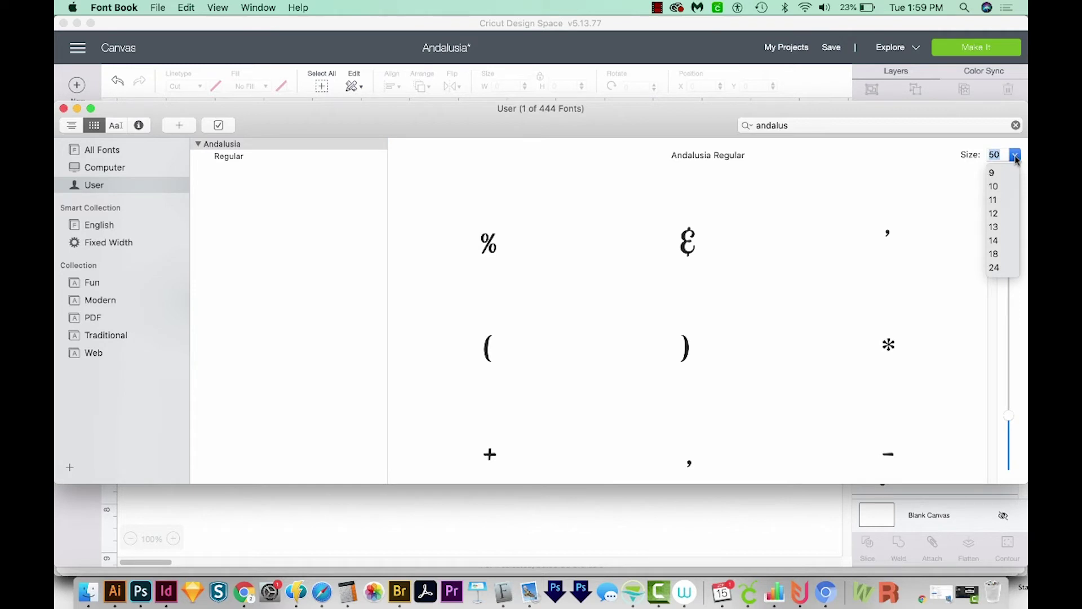
click(1015, 156)
click(903, 179)
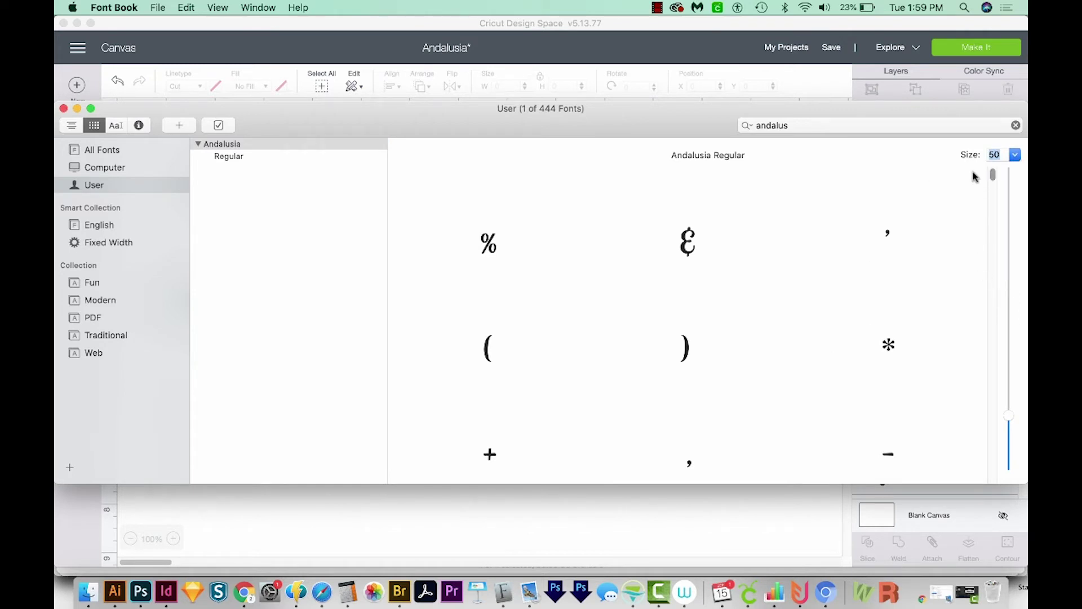
drag(992, 175, 993, 181)
scroll(992, 182, down, 1)
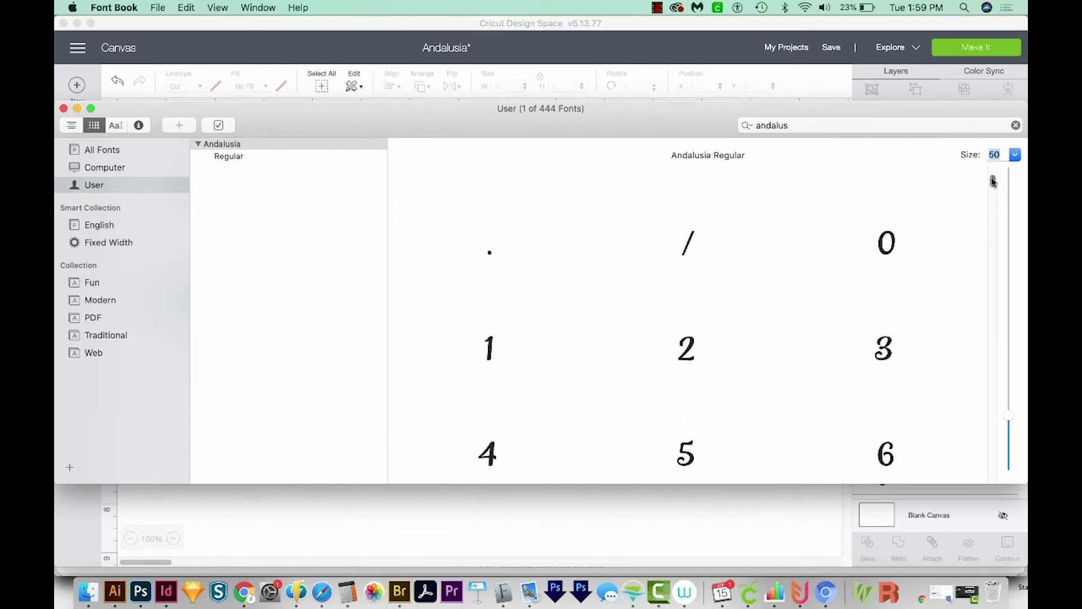
drag(993, 182, 978, 461)
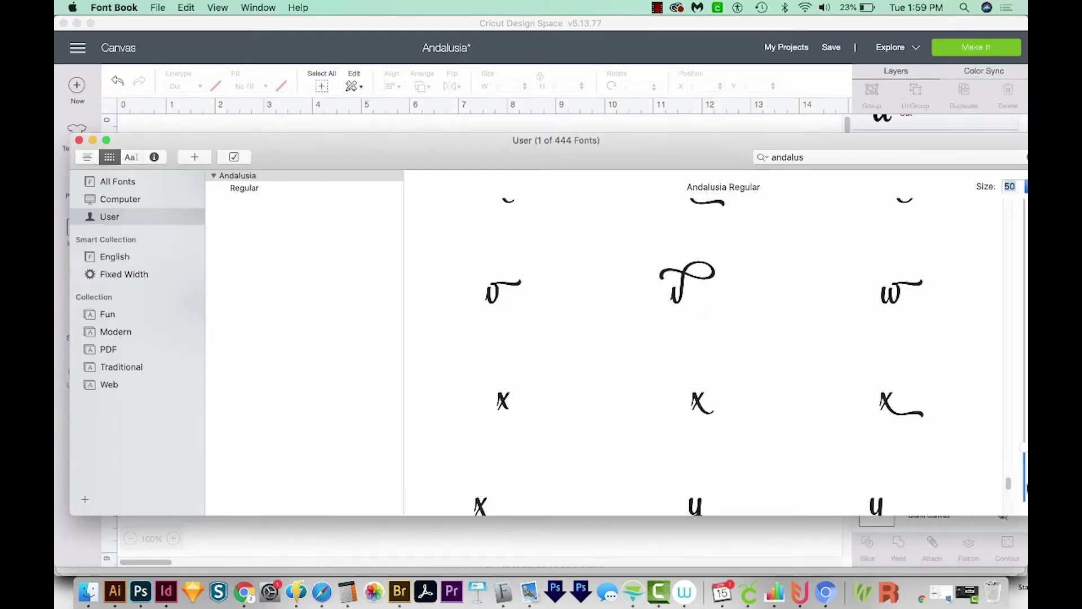
drag(1007, 486, 1008, 377)
click(504, 339)
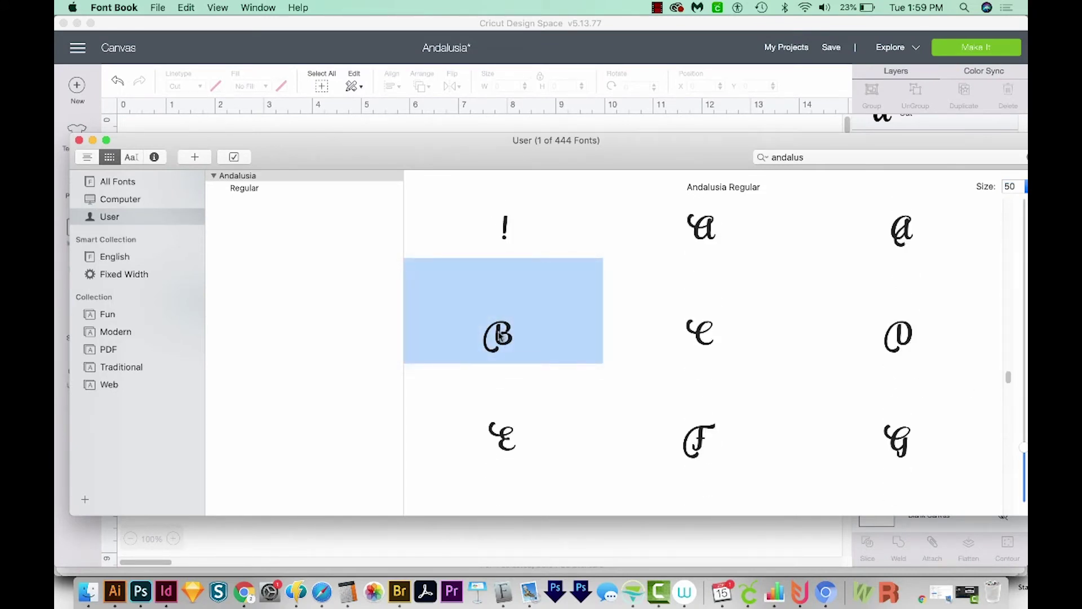
drag(568, 164, 562, 179)
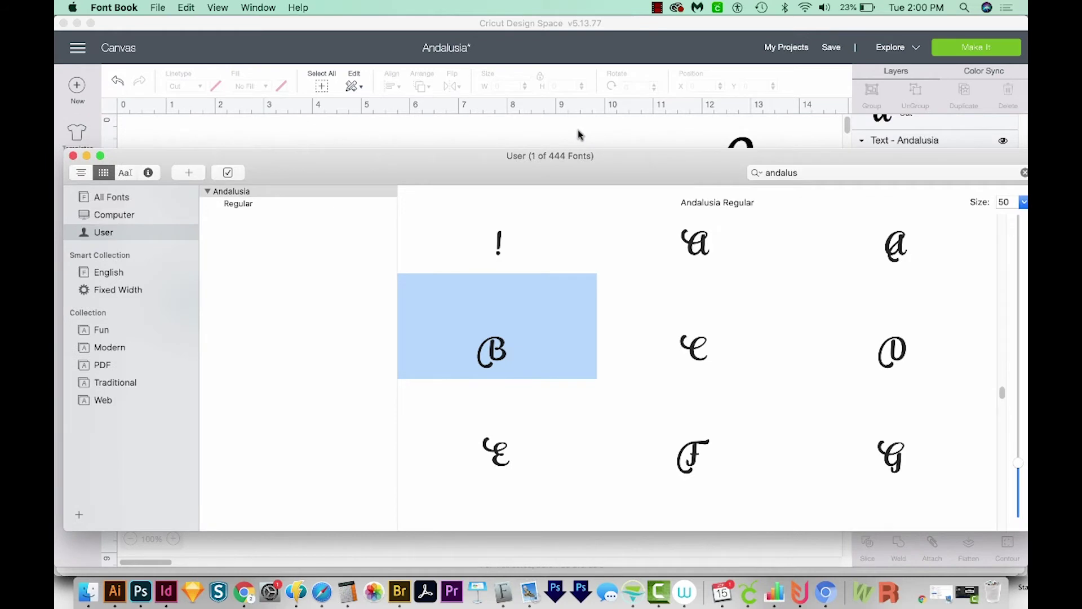
Step: Paste the swash capital B over the B of the lower-right 'Beautiful'
click(579, 135)
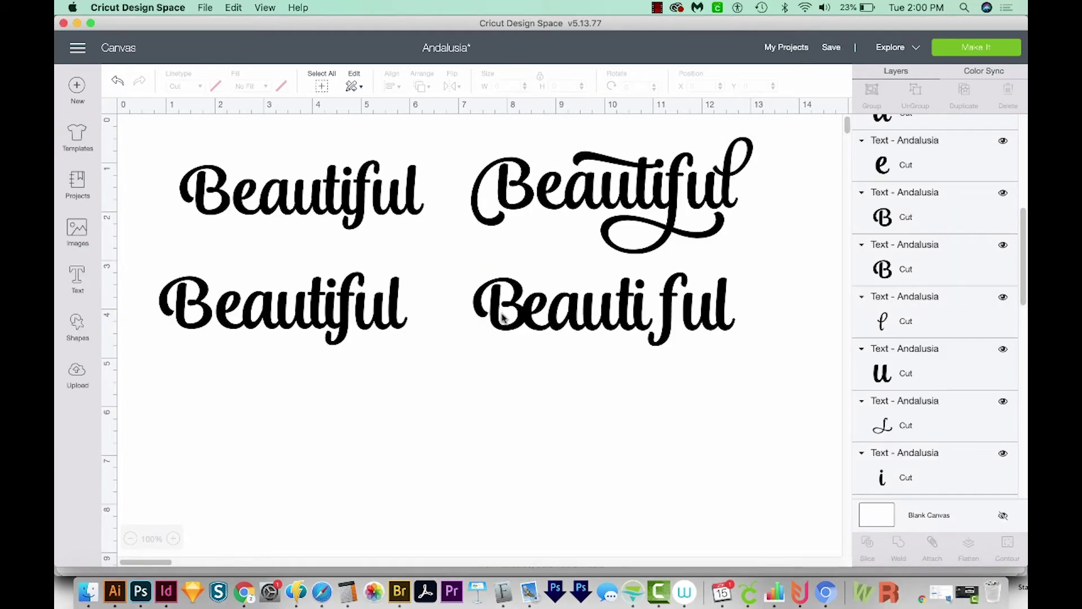
double_click(510, 334)
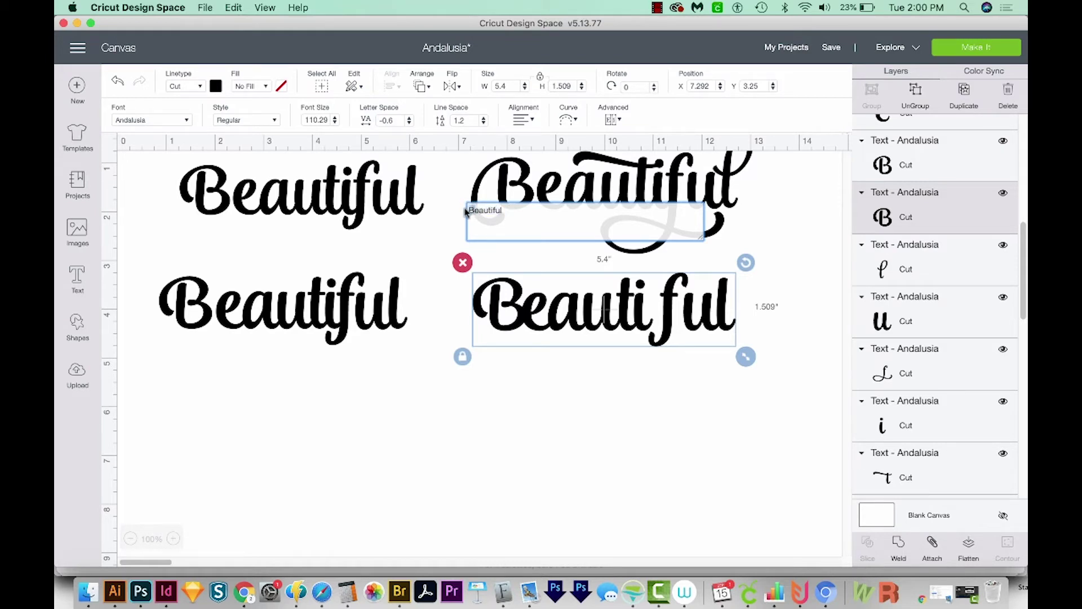
key(super+v)
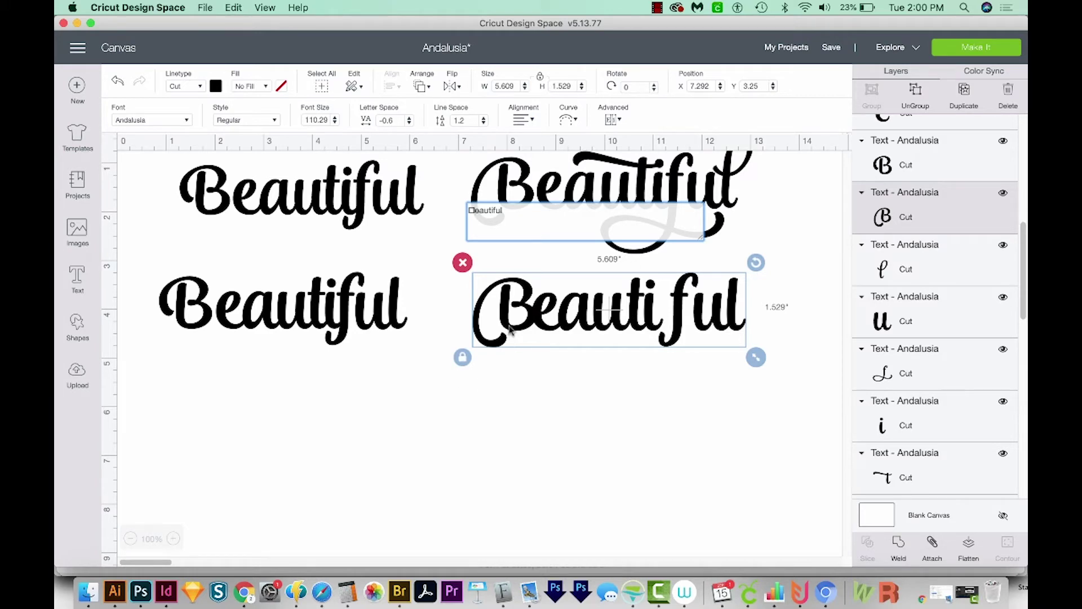
key(super+Tab)
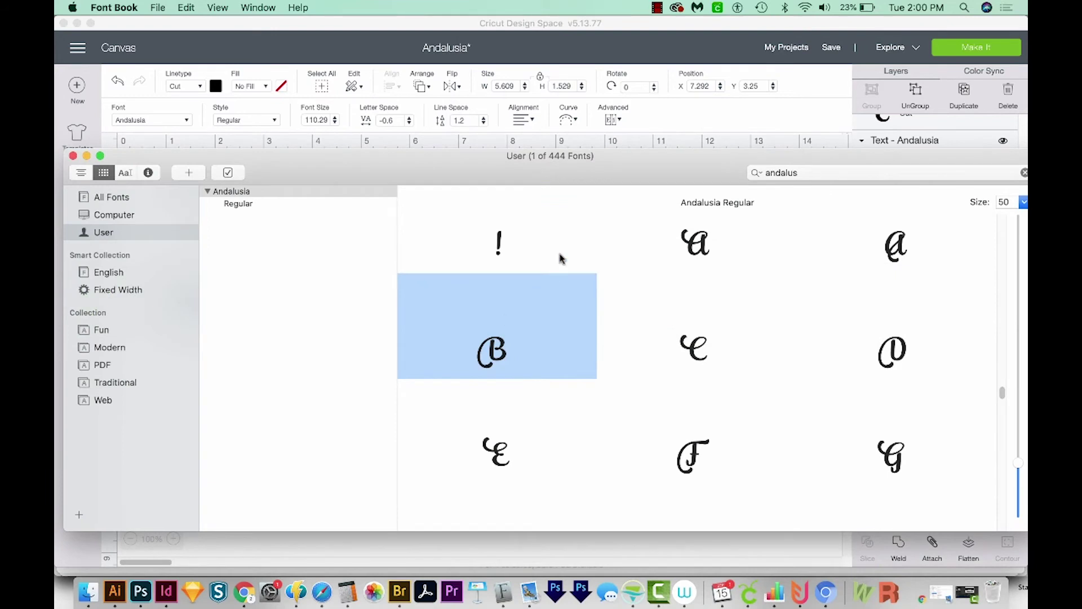
drag(628, 177, 630, 232)
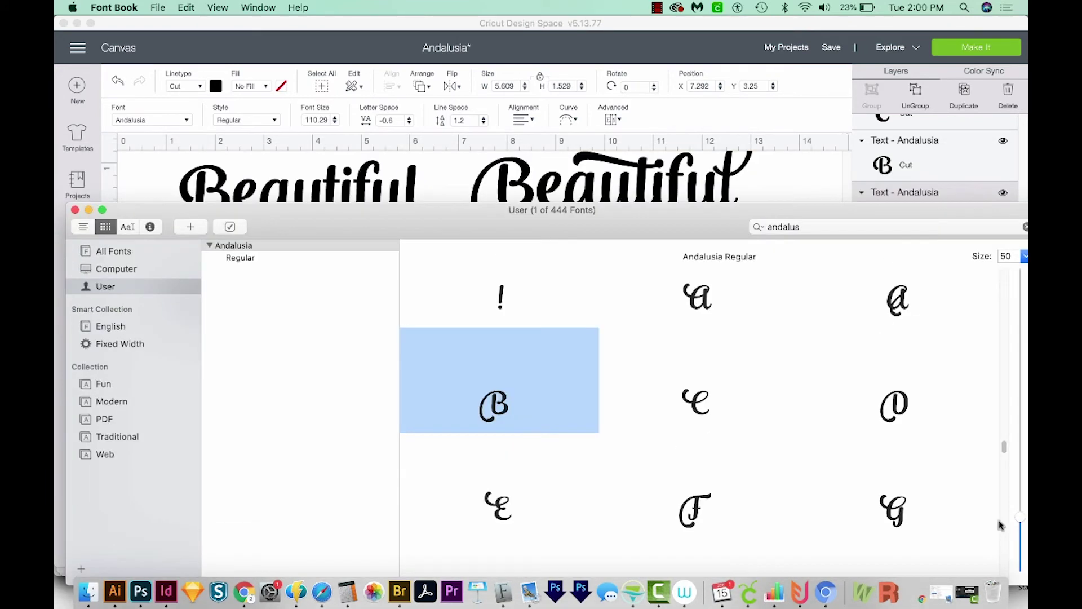
scroll(1003, 450, down, 5)
scroll(1003, 452, down, 10)
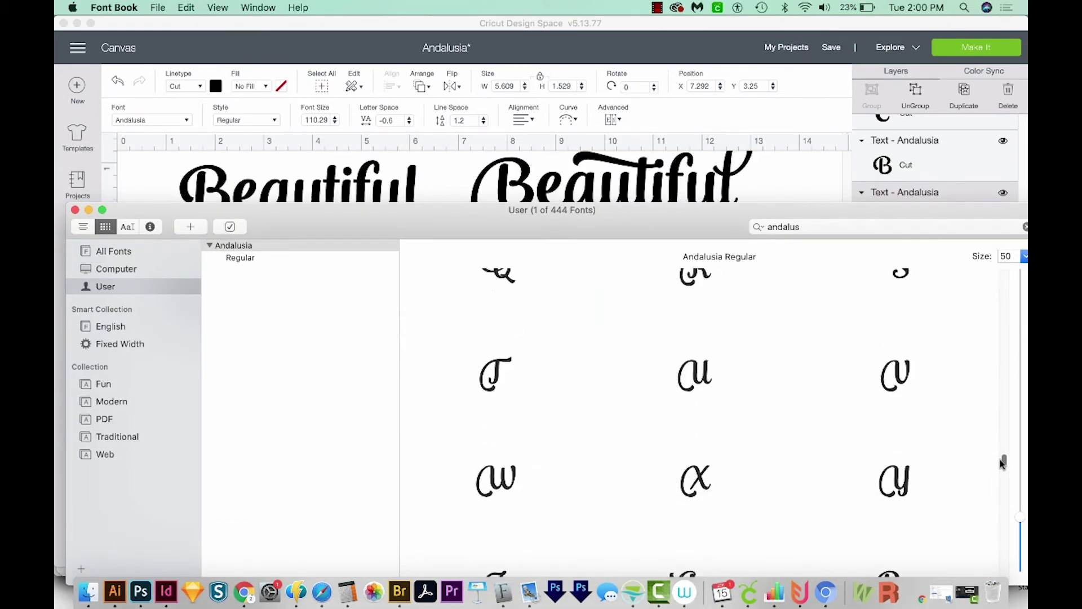
scroll(1003, 456, down, 10)
scroll(1003, 465, down, 5)
scroll(1003, 475, down, 10)
scroll(930, 415, down, 5)
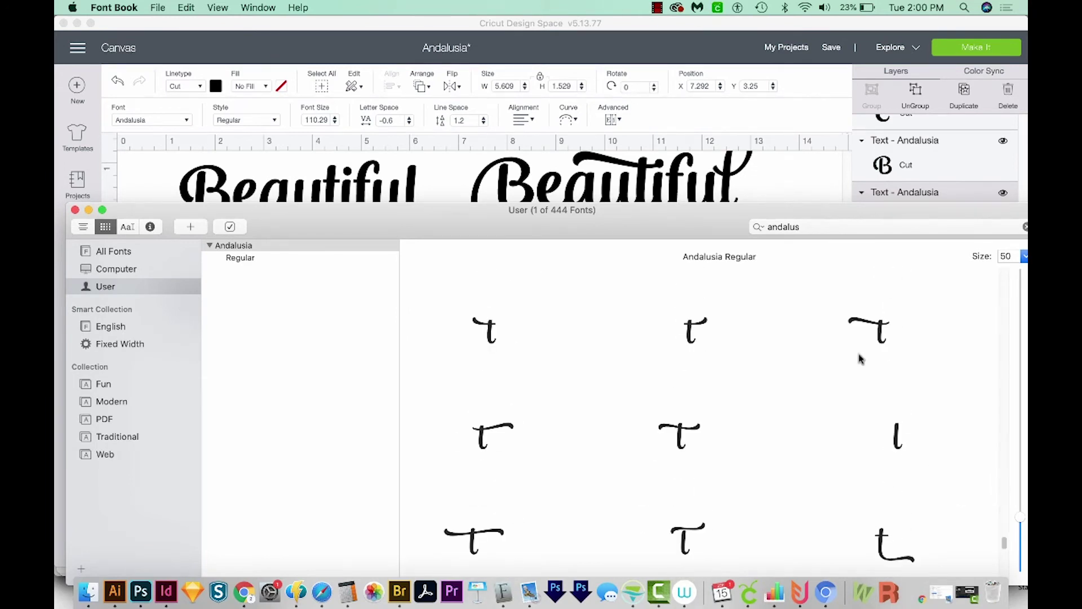
Step: Pick Andalusia's swash lowercase t and paste it after 'Beau' in the lower-right word
click(867, 331)
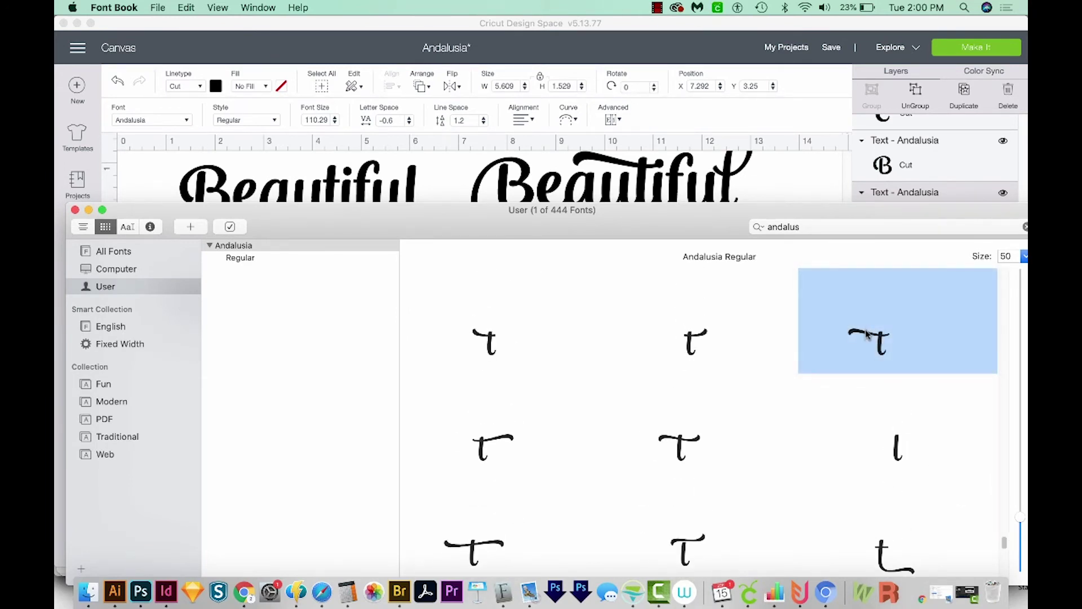
click(494, 193)
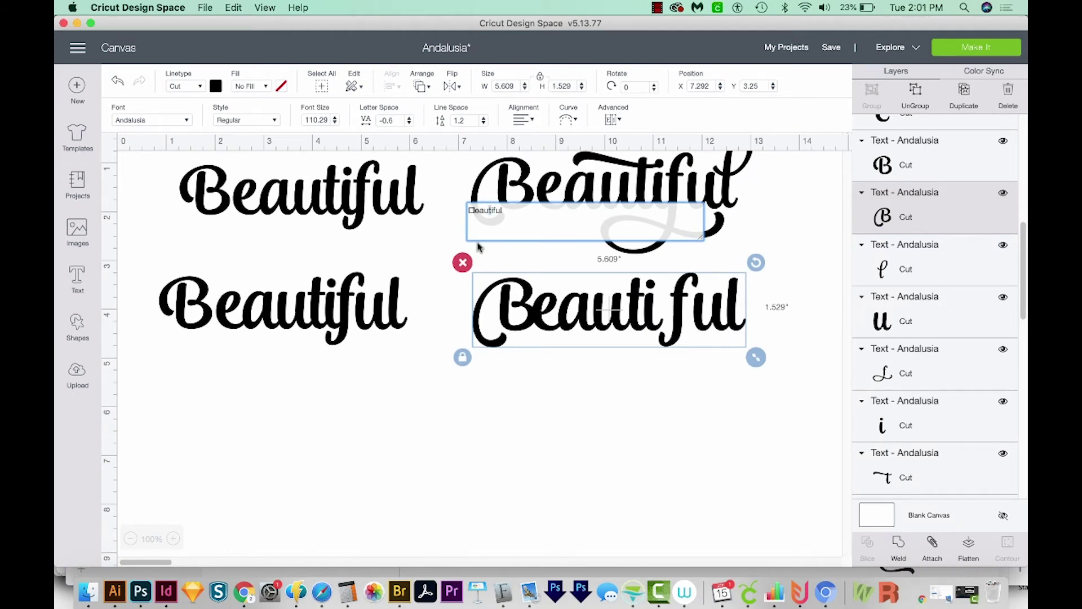
key(super+v)
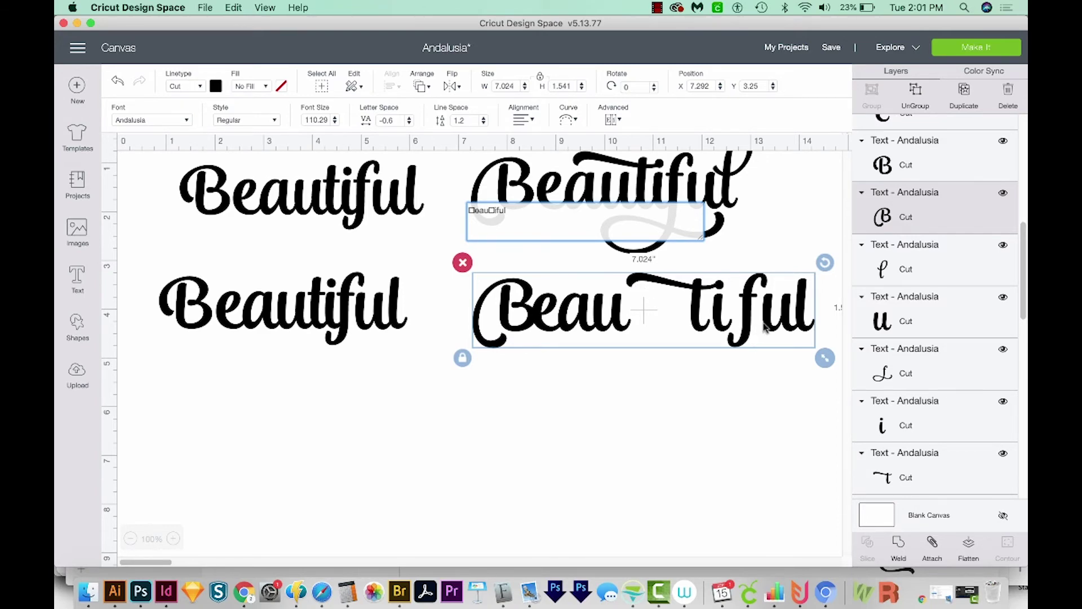
Step: Copy Andalusia's long swash f from Font Book and paste it into the word
key(super+Tab)
scroll(689, 276, down, 5)
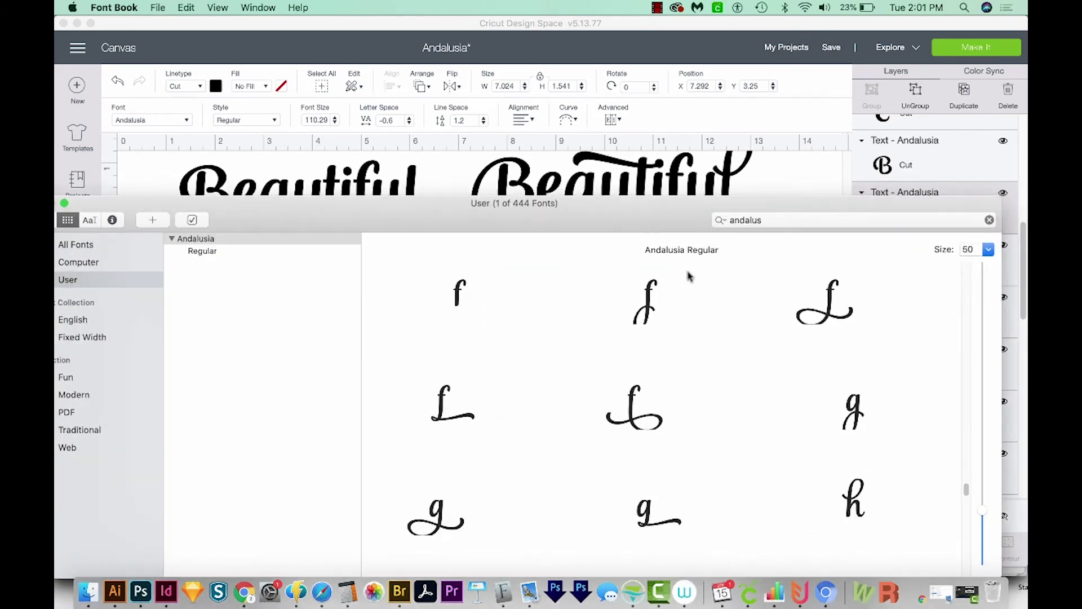
scroll(689, 276, up, 1)
click(841, 334)
key(super+c)
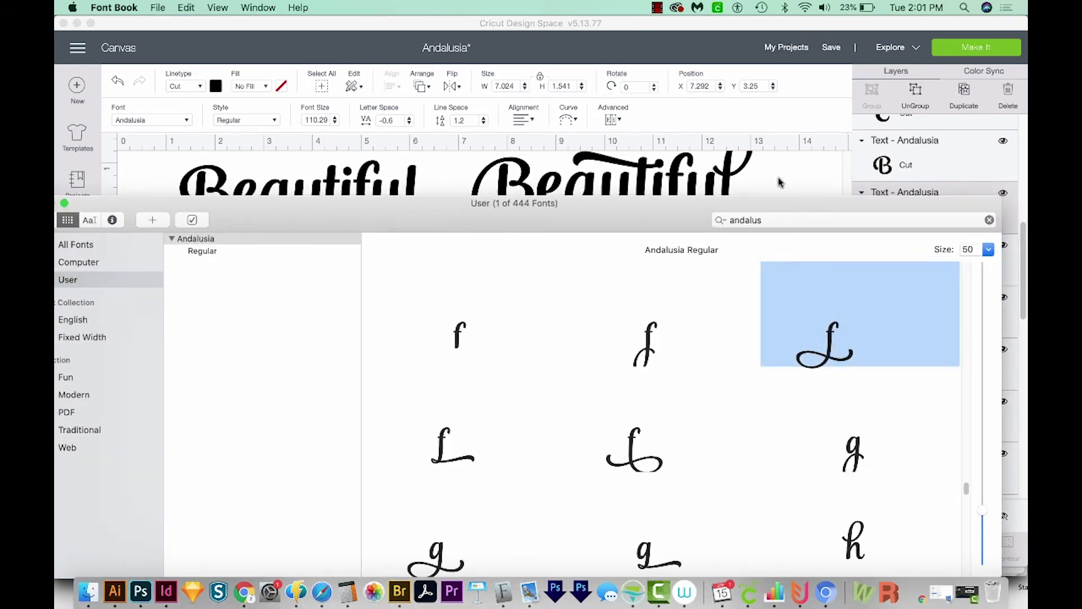
click(778, 179)
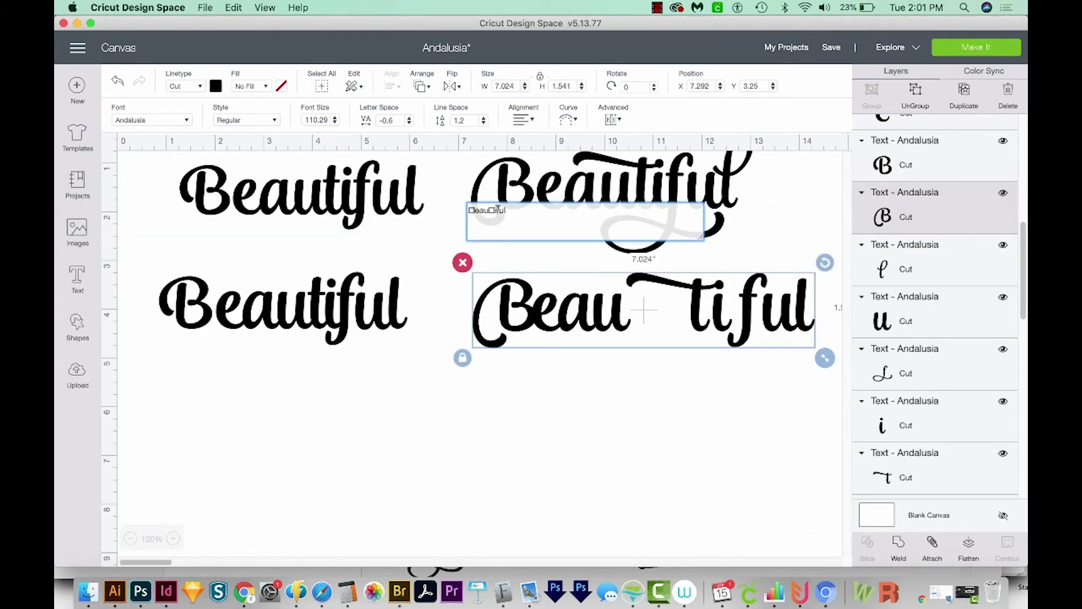
key(super+v)
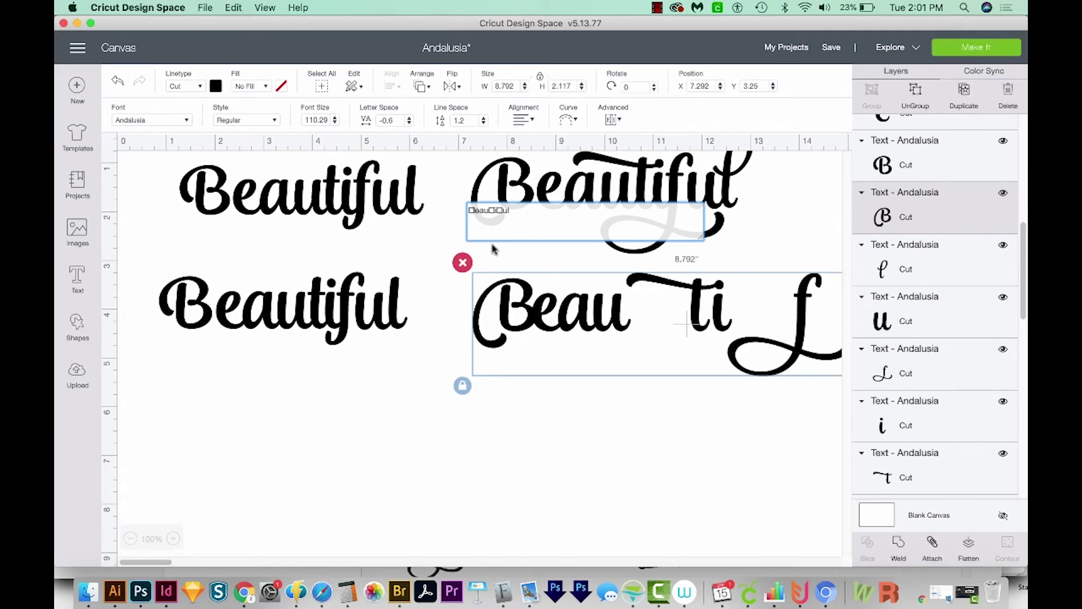
mouse_move(543, 287)
mouse_down()
mouse_move(496, 407)
mouse_move(549, 421)
mouse_up()
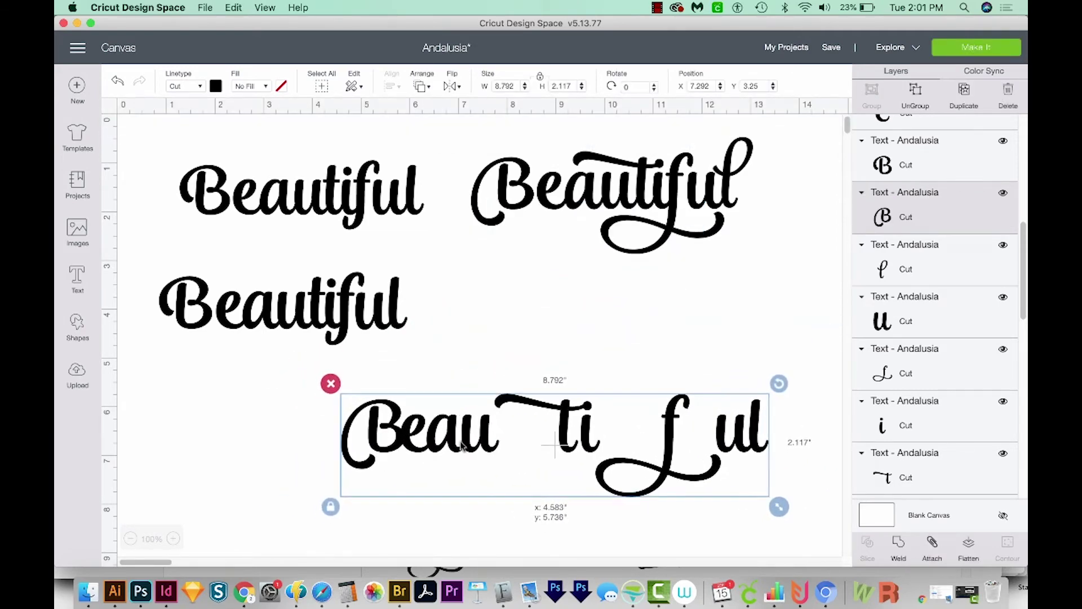
Step: Paste the tall swash l from Font Book as the word's final letter
key(super+Tab)
drag(972, 492, 963, 514)
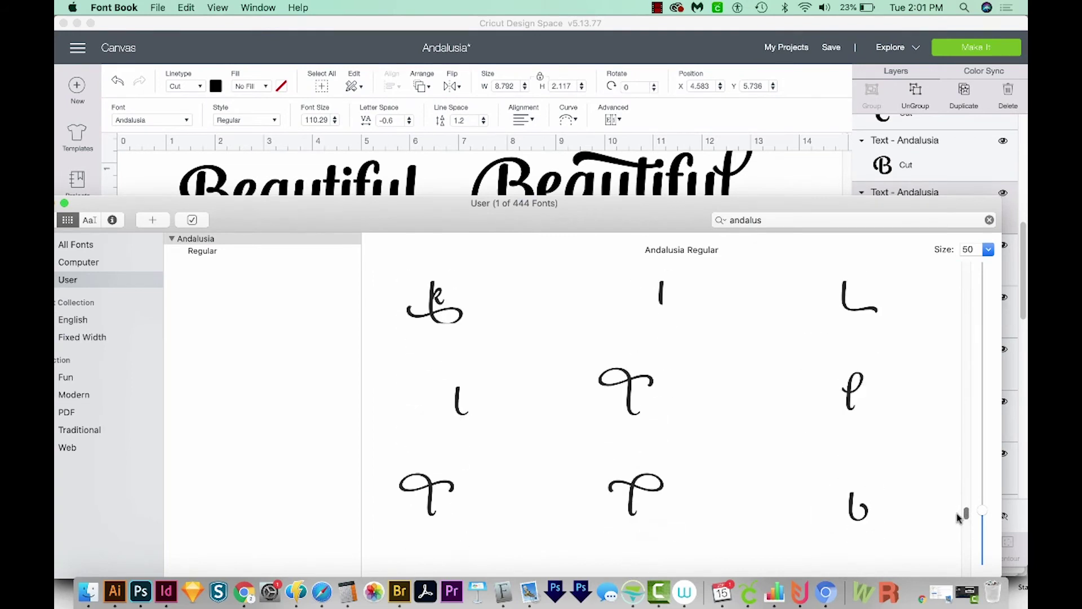
click(860, 411)
key(super+Tab)
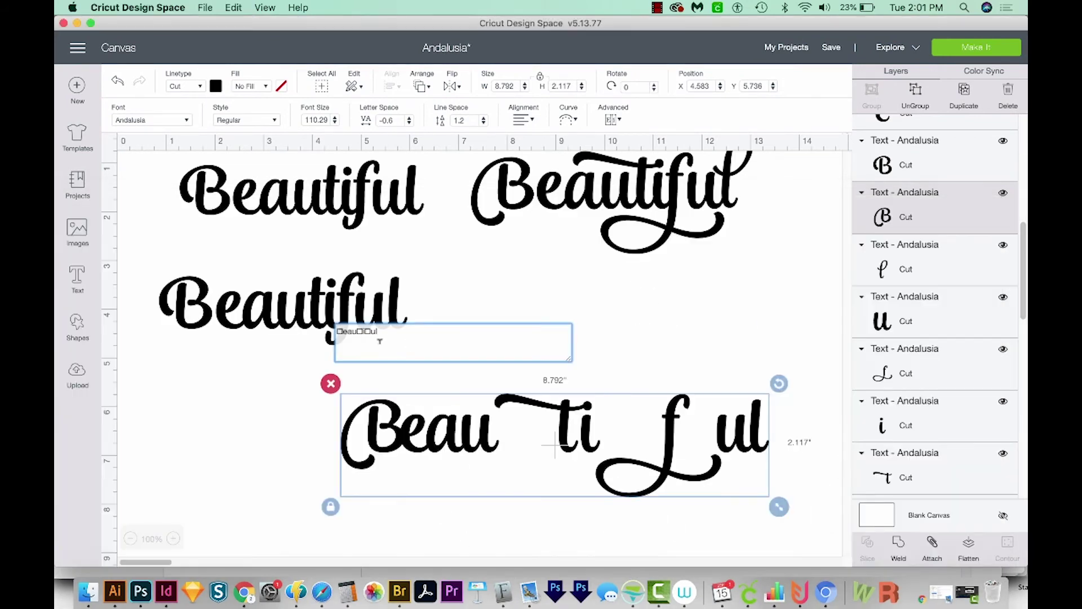
key(super+v)
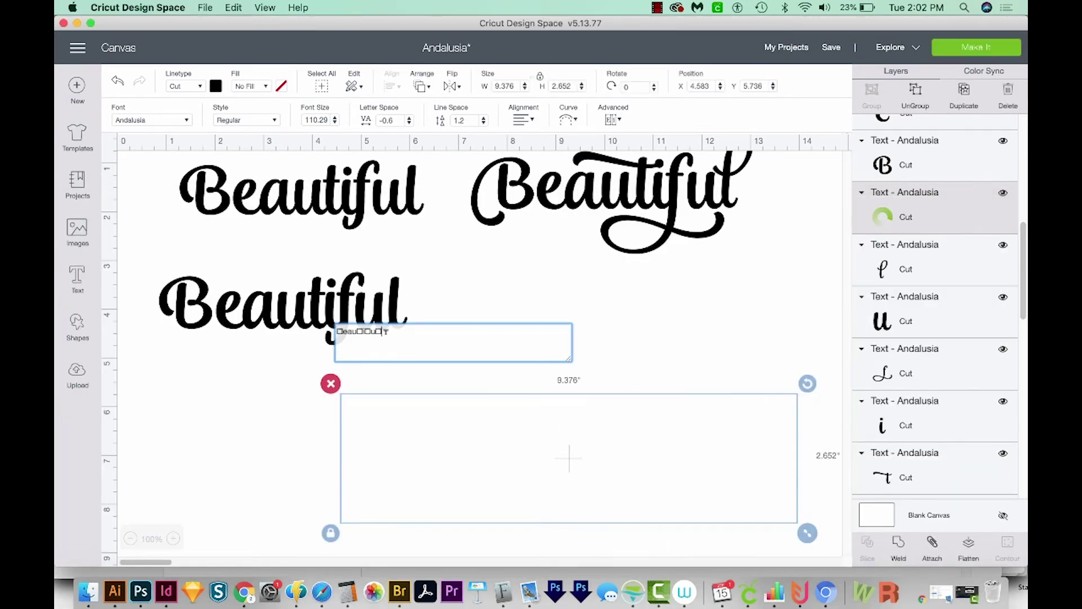
click(569, 452)
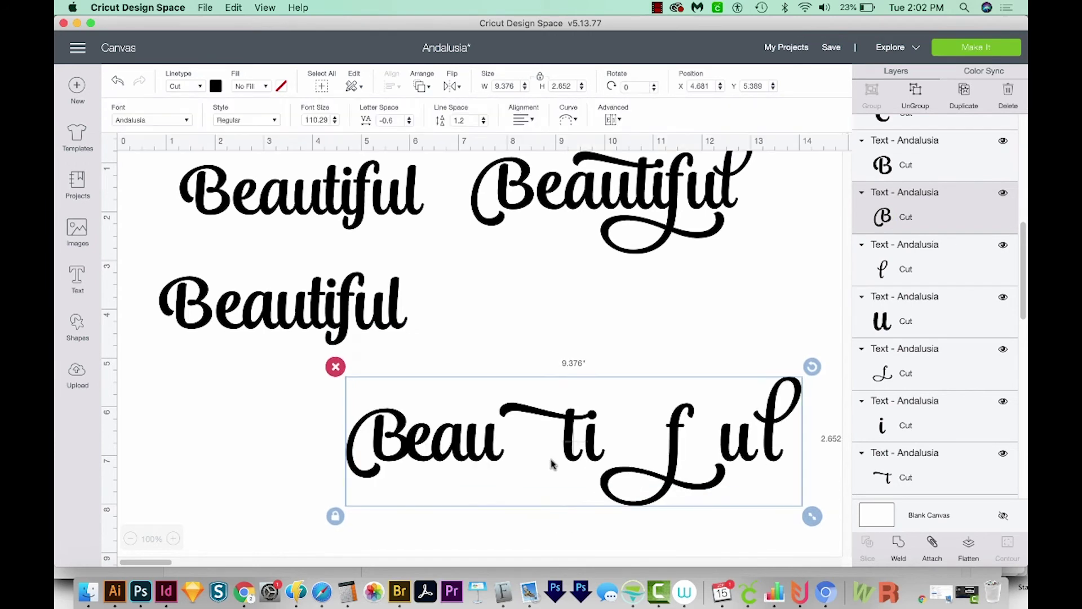
Step: Ungroup the swash word into letters and nudge the B into place
click(620, 123)
click(622, 137)
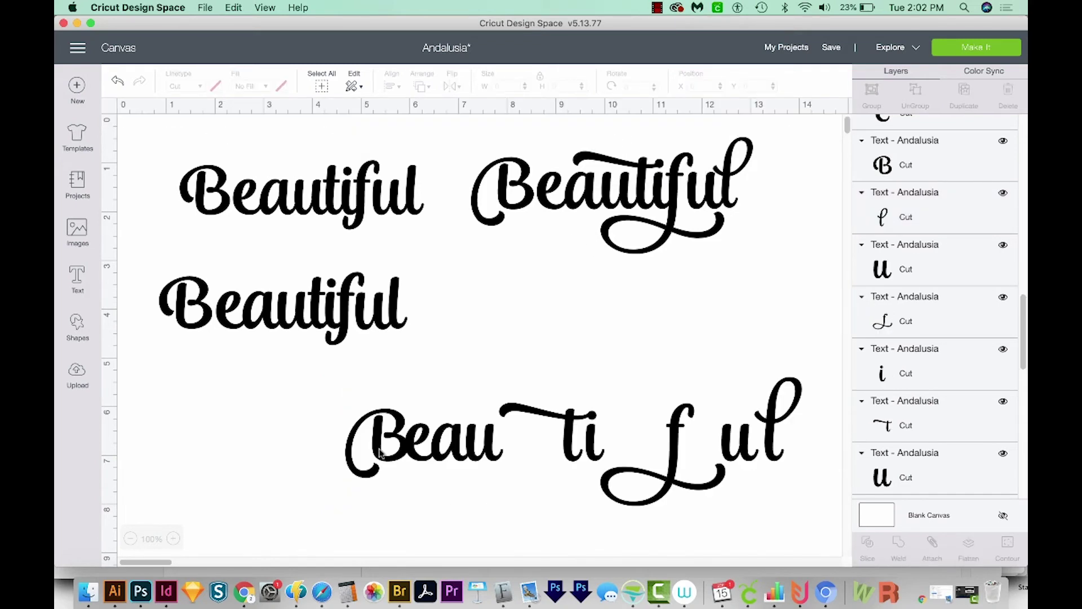
click(380, 452)
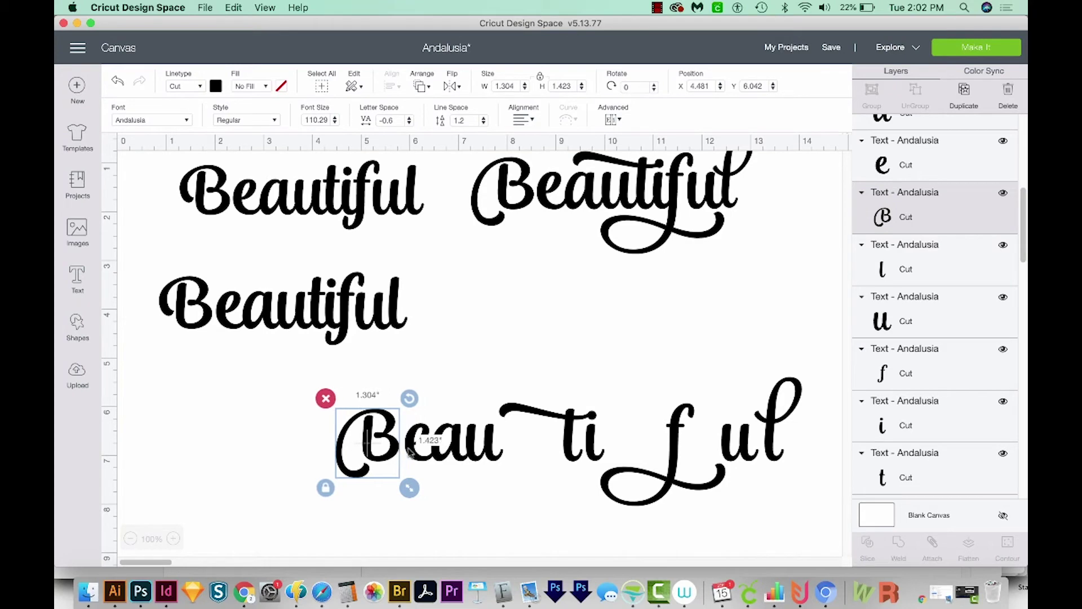
key(Left)
key(Right)
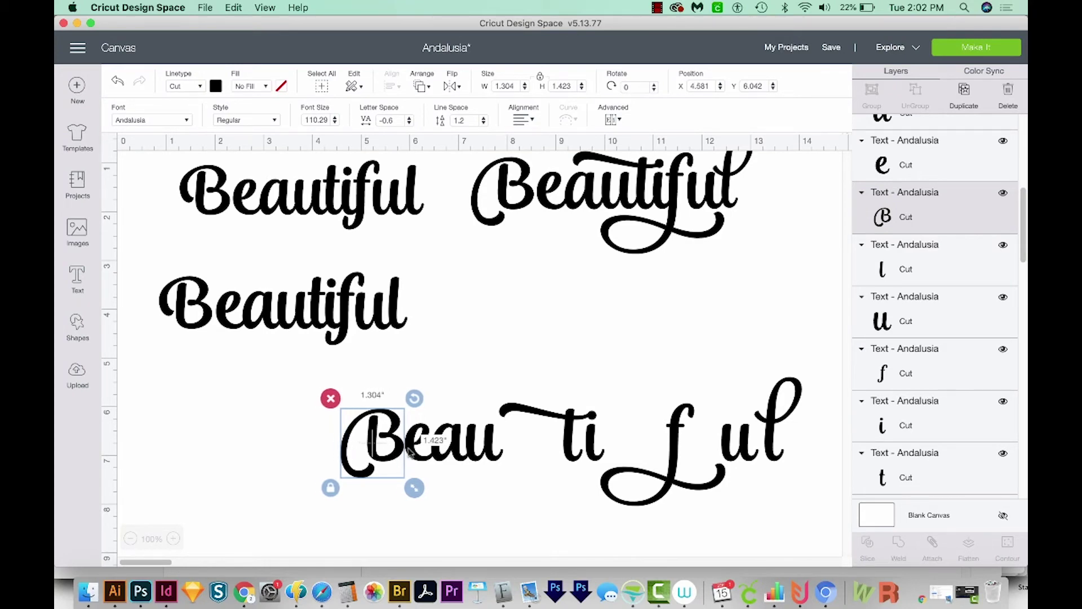
key(Left)
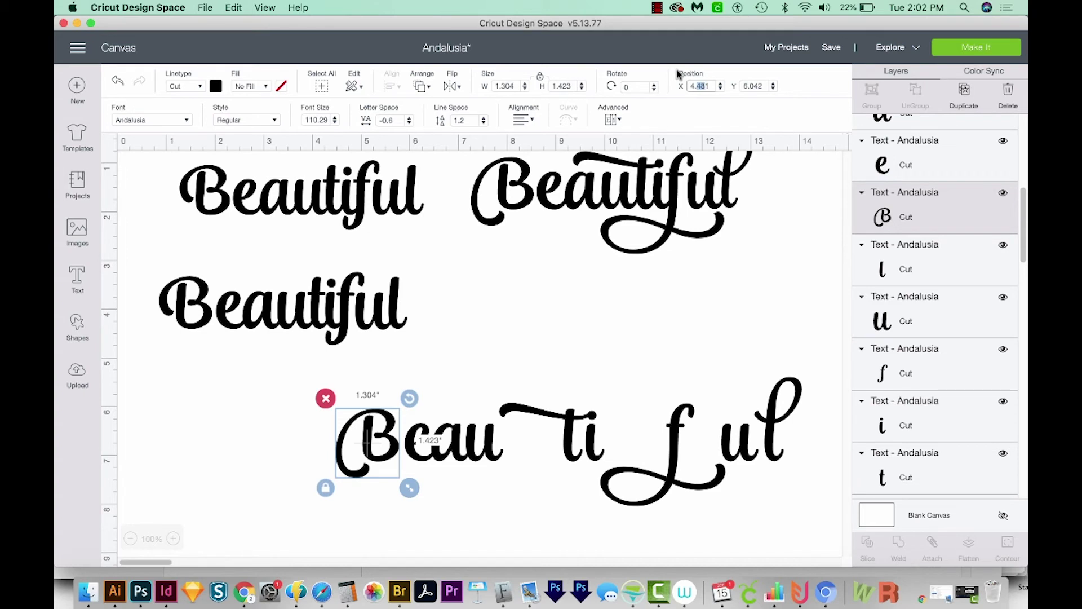
Step: Slide the 'Ti' and swash f letters left against 'Beau'
drag(495, 398, 568, 450)
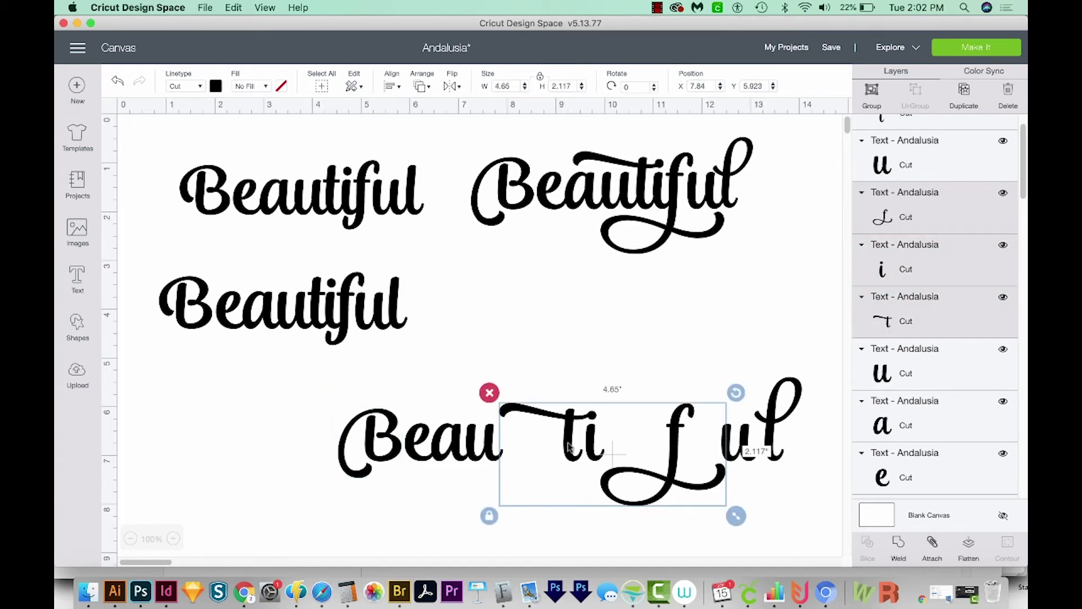
drag(568, 451, 505, 450)
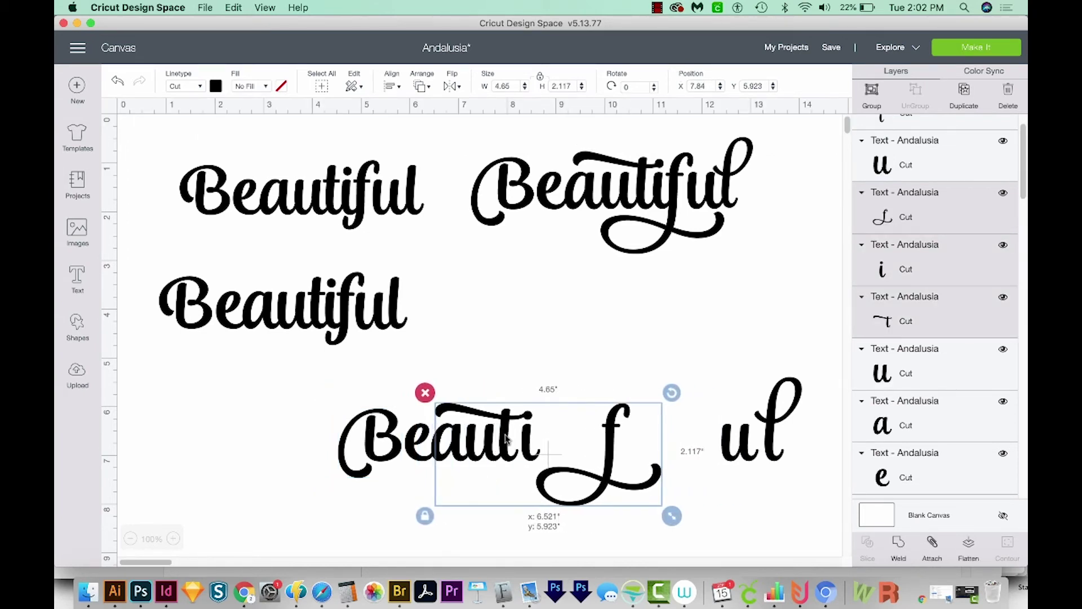
click(607, 459)
drag(607, 460, 543, 456)
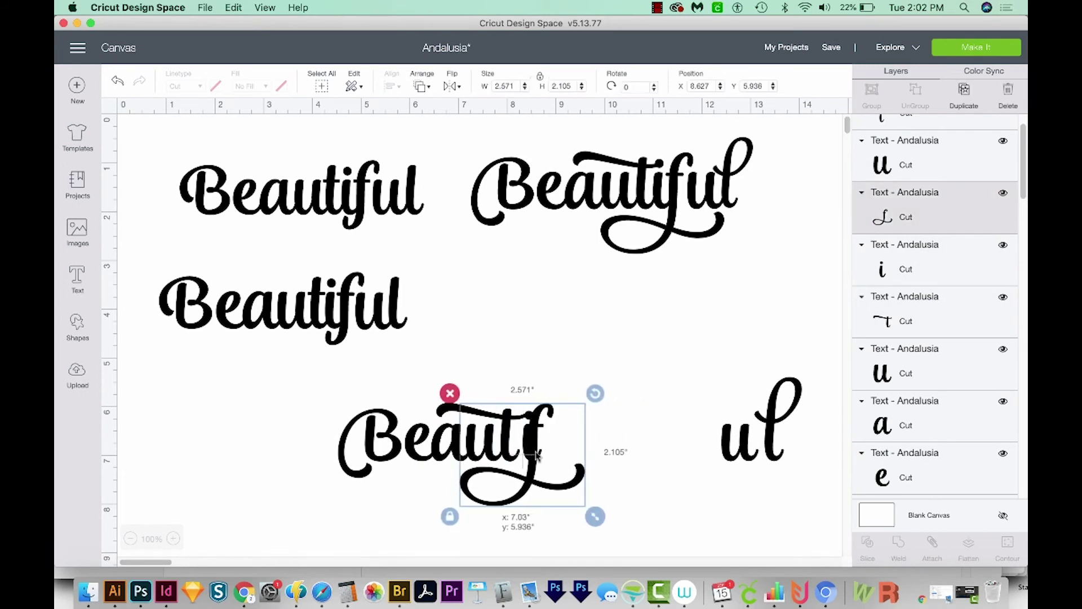
Step: Slide 'ul' against the f and nudge the swash l left to touch
drag(668, 355, 816, 486)
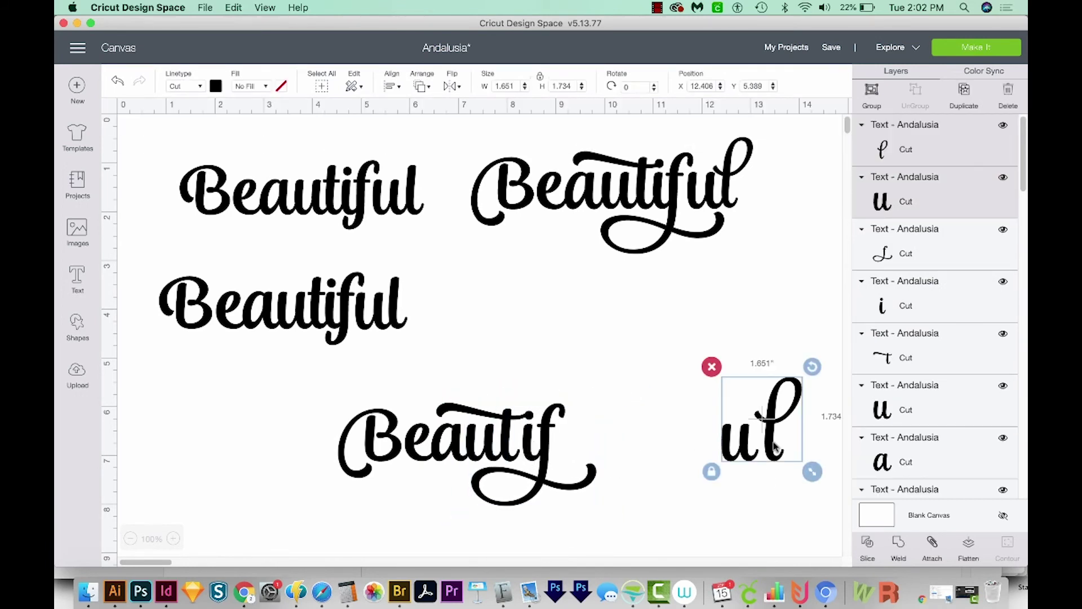
drag(717, 434, 612, 443)
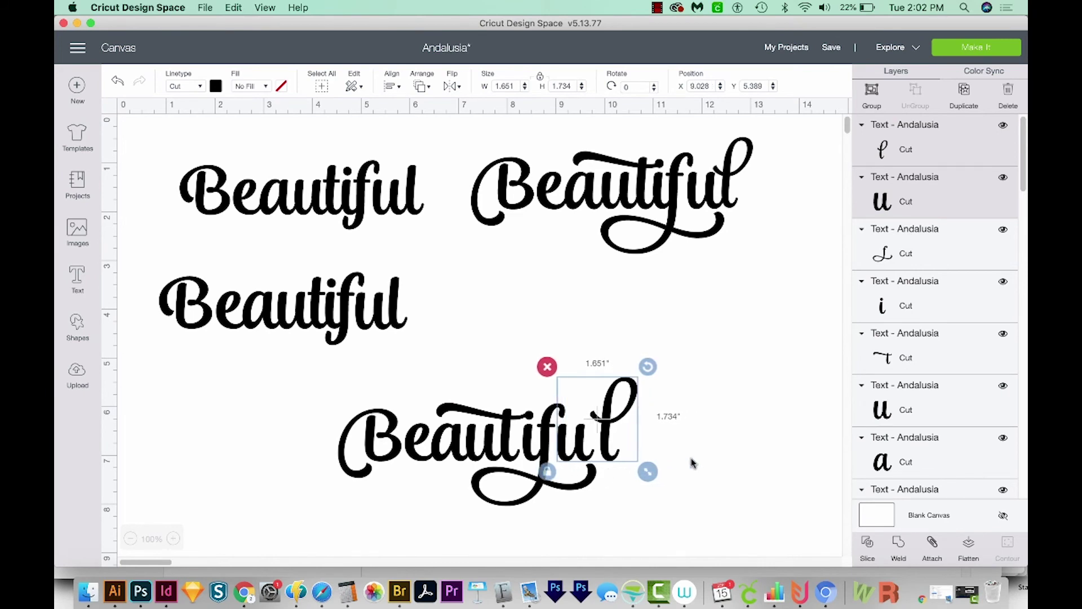
click(616, 423)
key(Left)
key(Left)
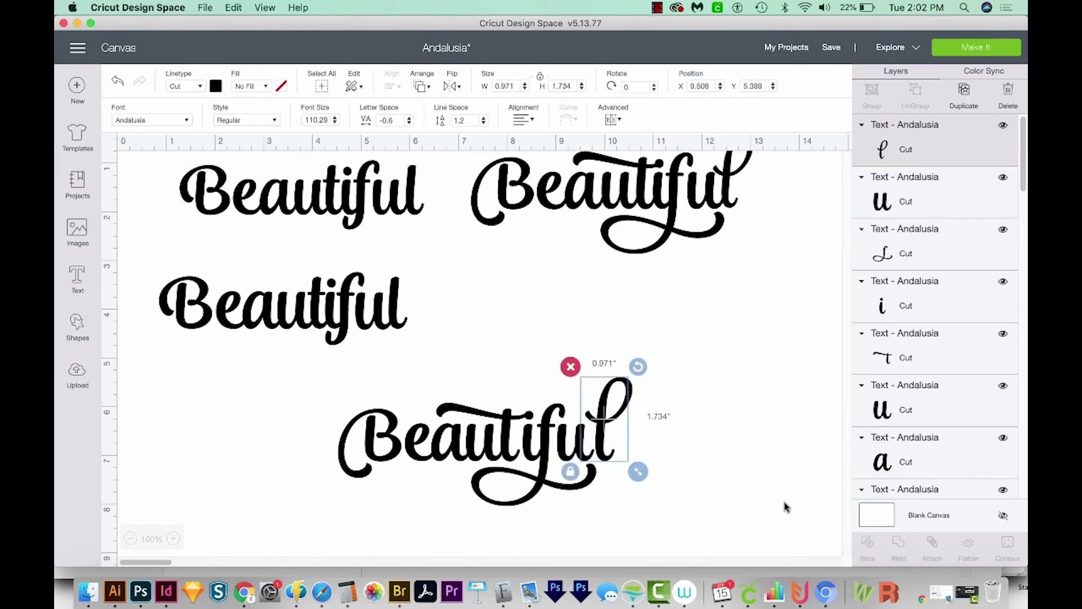
click(725, 512)
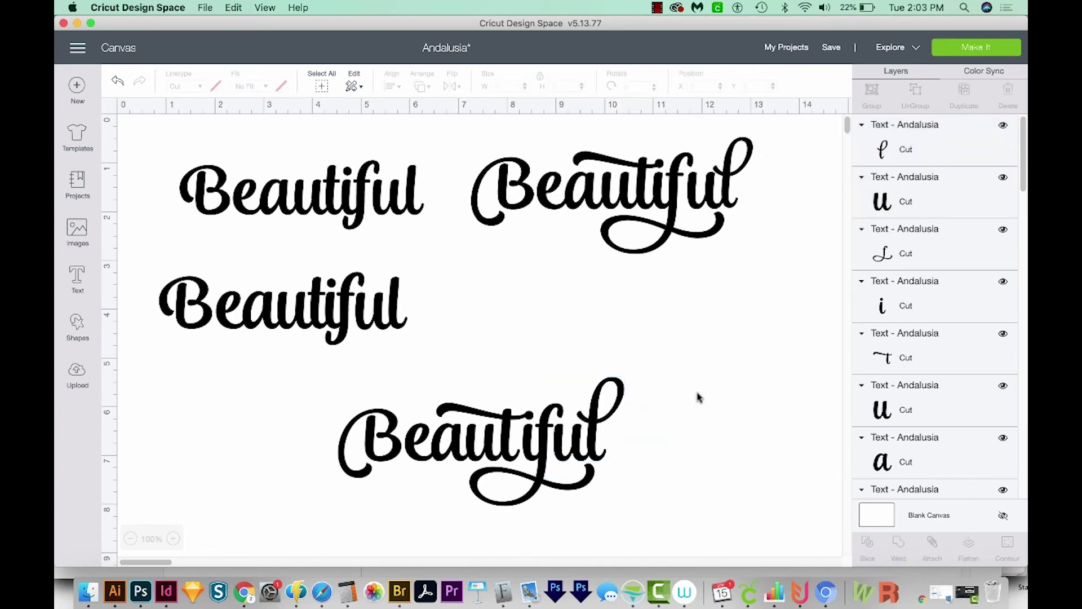
Step: Select the whole swash word and move it up beside the other versions
drag(669, 372, 305, 531)
drag(395, 456, 529, 381)
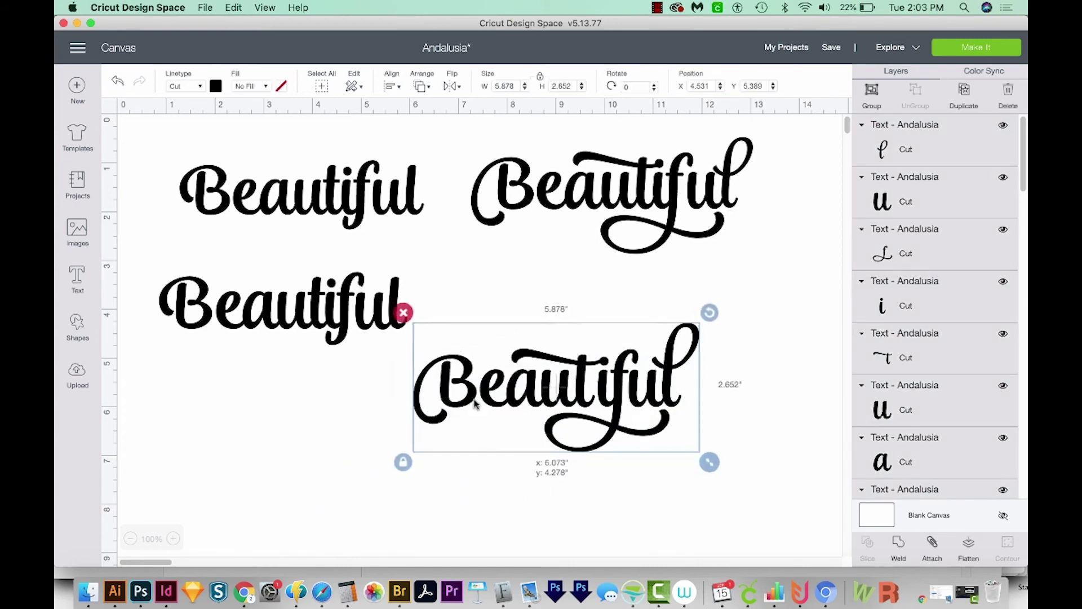
click(490, 437)
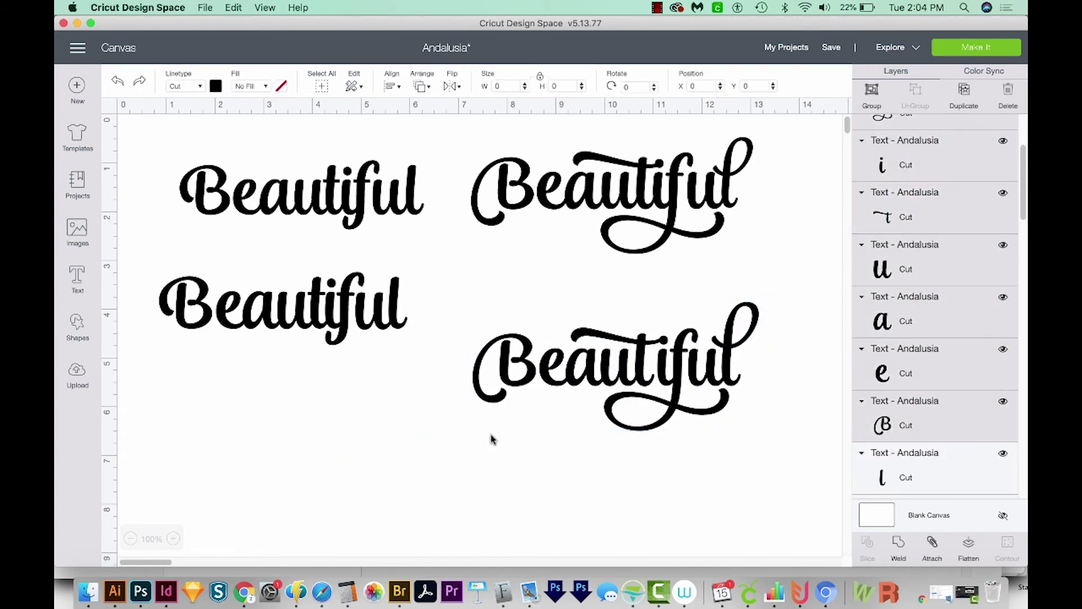
key(ctrl+z)
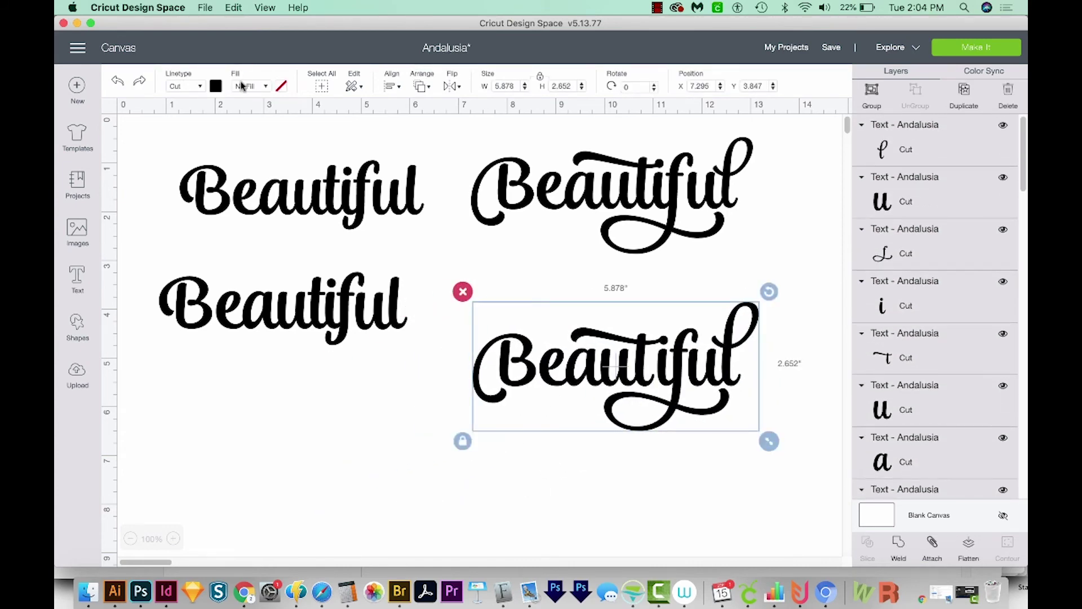
Step: Colour the swash 'Beautiful' light purple
click(216, 86)
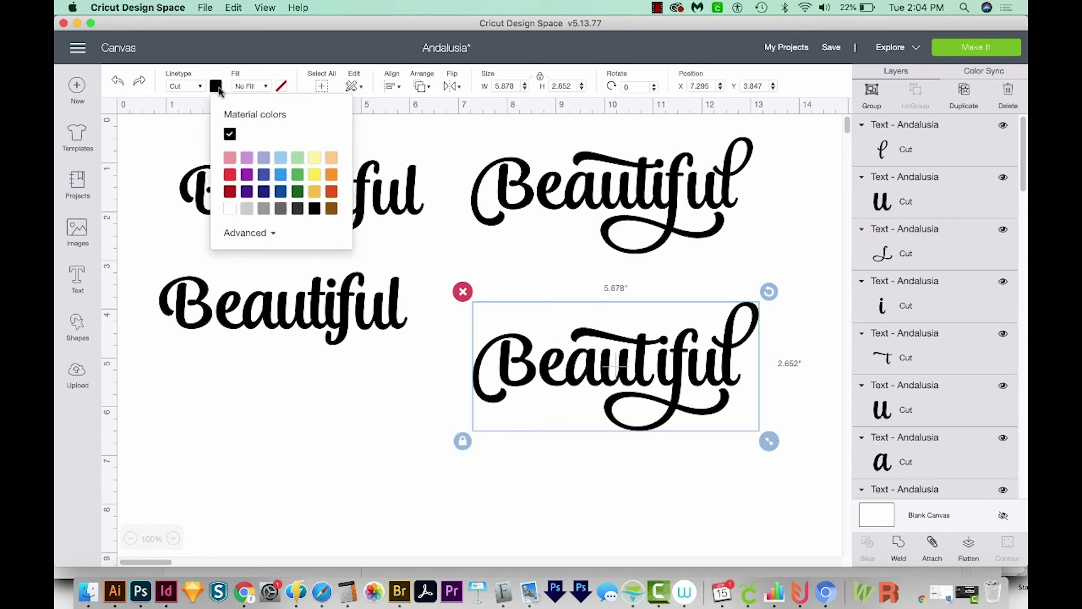
click(264, 158)
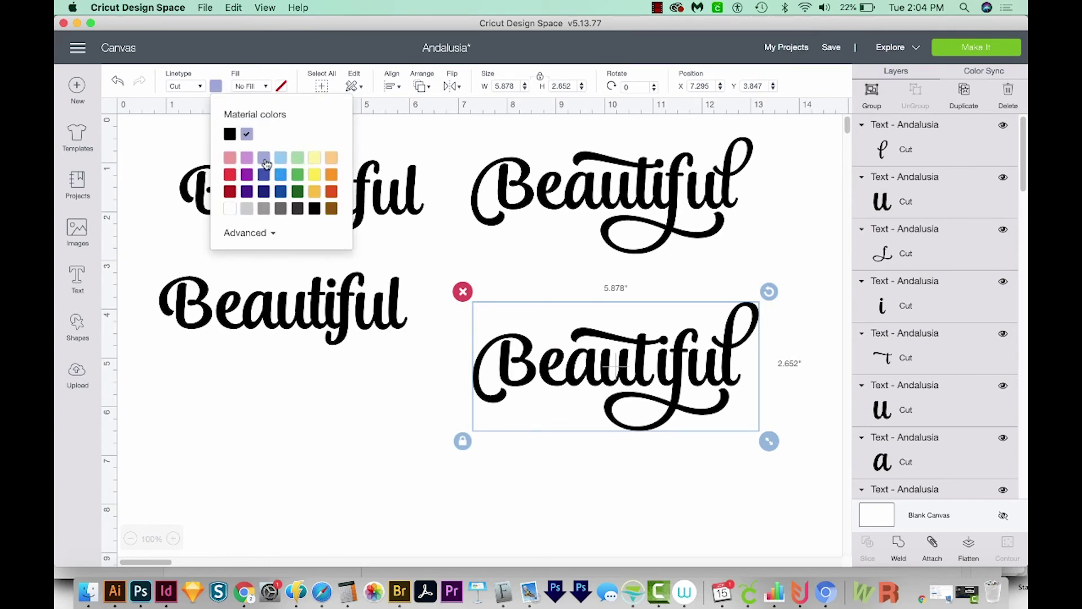
click(565, 461)
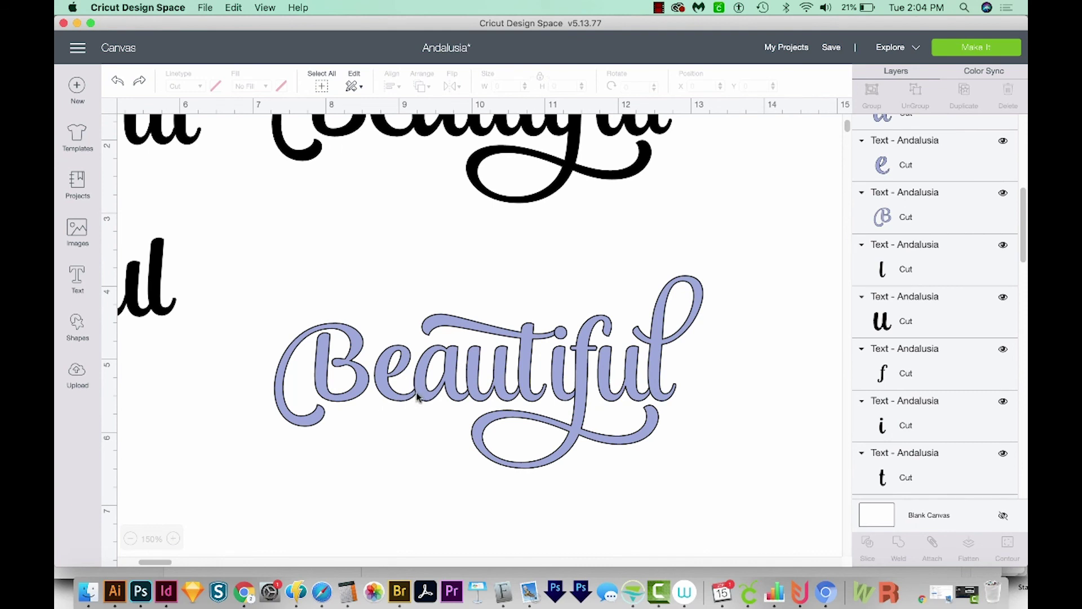
Step: Weld all the lavender swash 'Beautiful' letters together into a single Weld Result shape
mouse_move(733, 270)
mouse_down()
mouse_move(233, 484)
mouse_move(242, 498)
mouse_up()
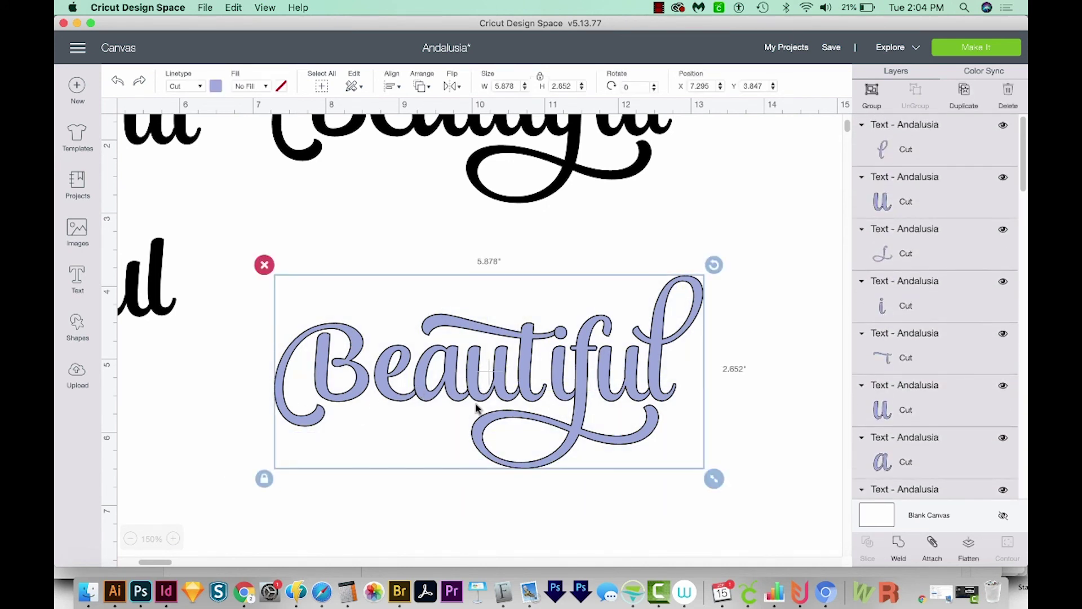
click(901, 553)
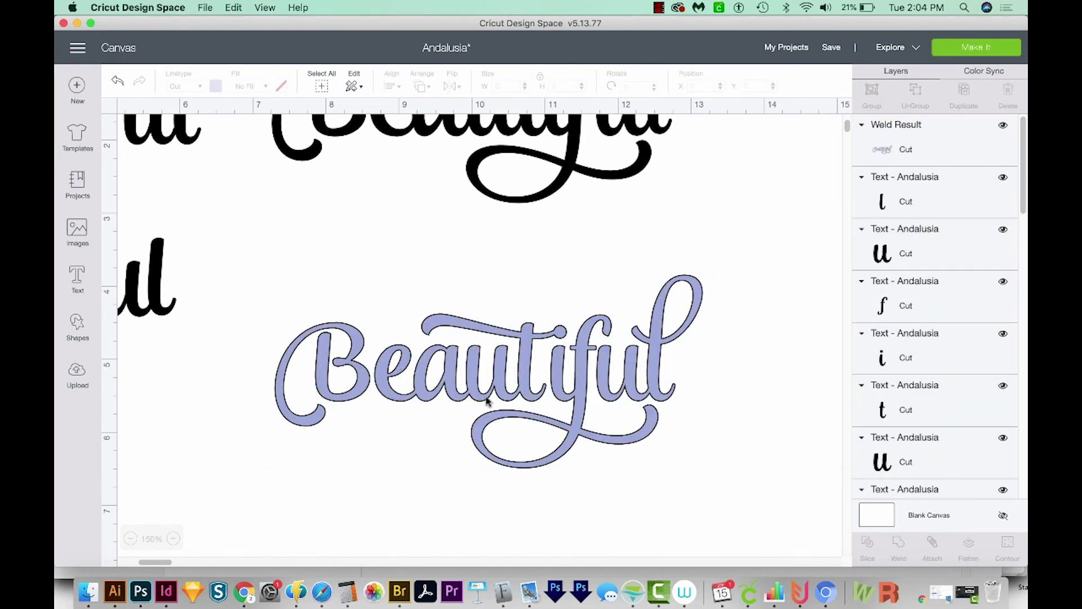
click(517, 393)
scroll(529, 415, left, 3)
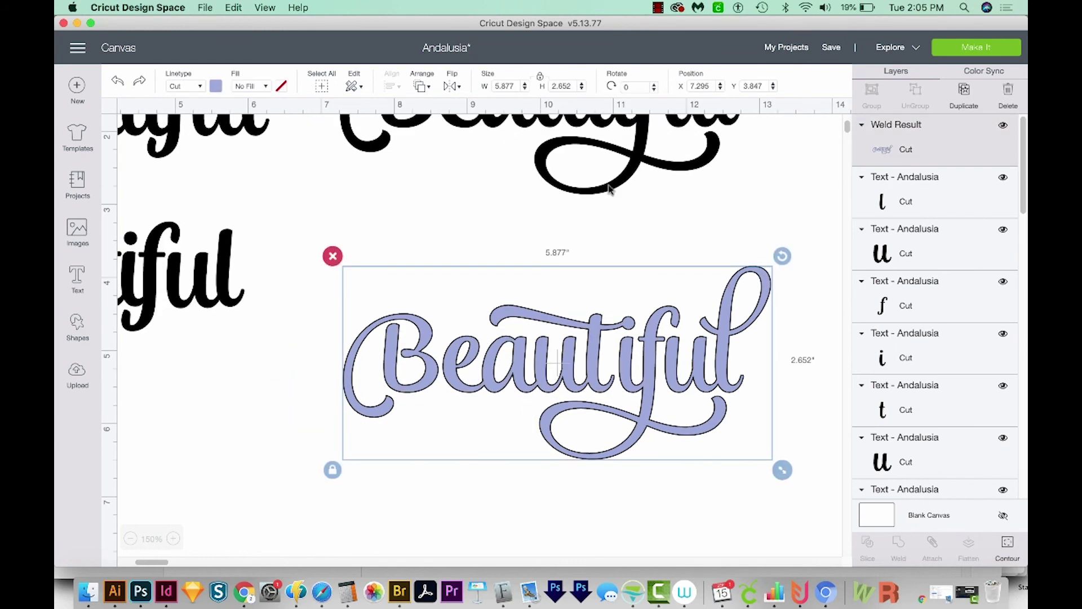